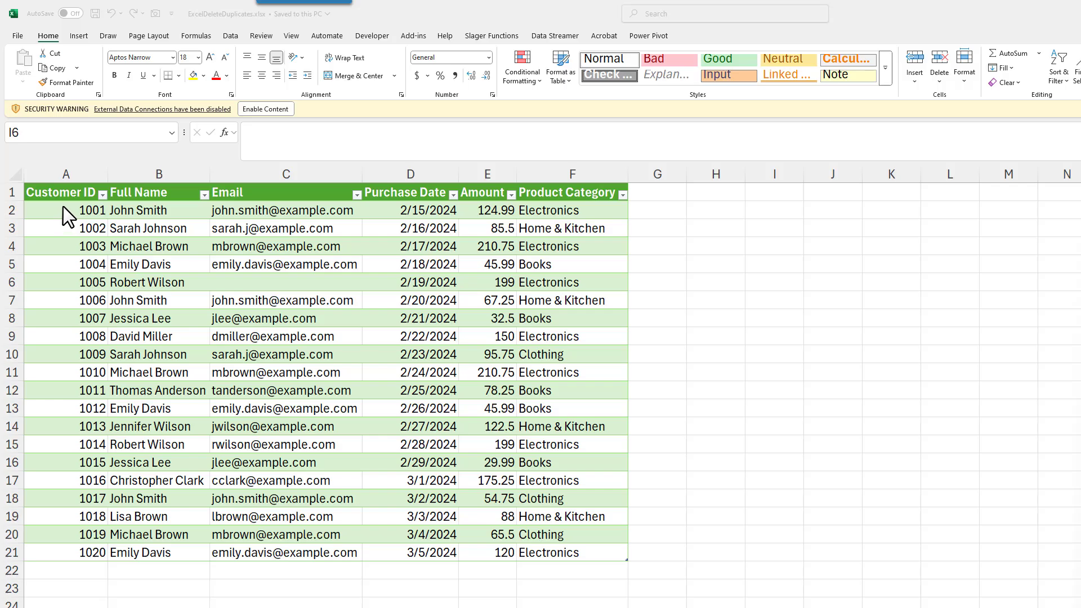
Try highlighting duplicate values across the table data A2:F21 with Light Red Fill with Dark Red Text.
{"action": "left_click", "coordinate": [64, 213]}
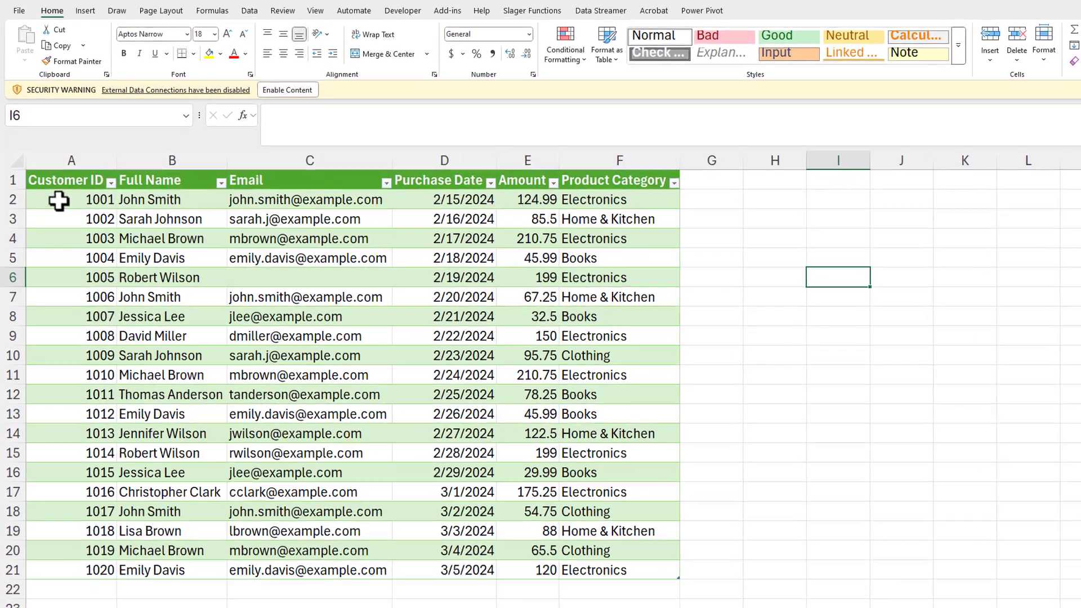
{"action": "left_click_drag", "start_coordinate": [55, 212], "coordinate": [555, 540]}
{"action": "left_click_drag", "start_coordinate": [614, 560], "coordinate": [620, 576]}
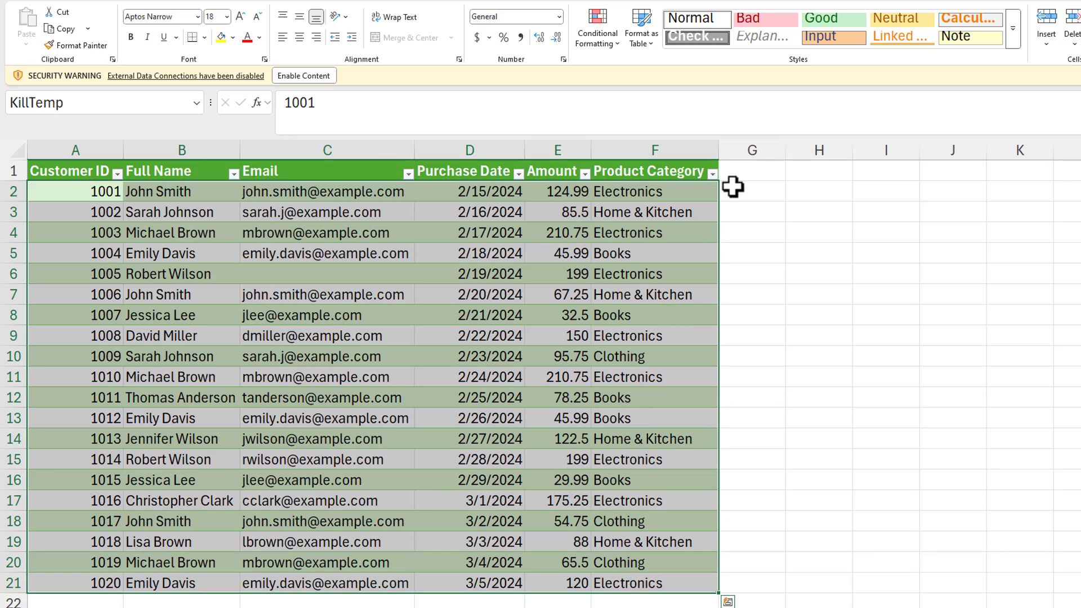
{"action": "left_click", "coordinate": [610, 35]}
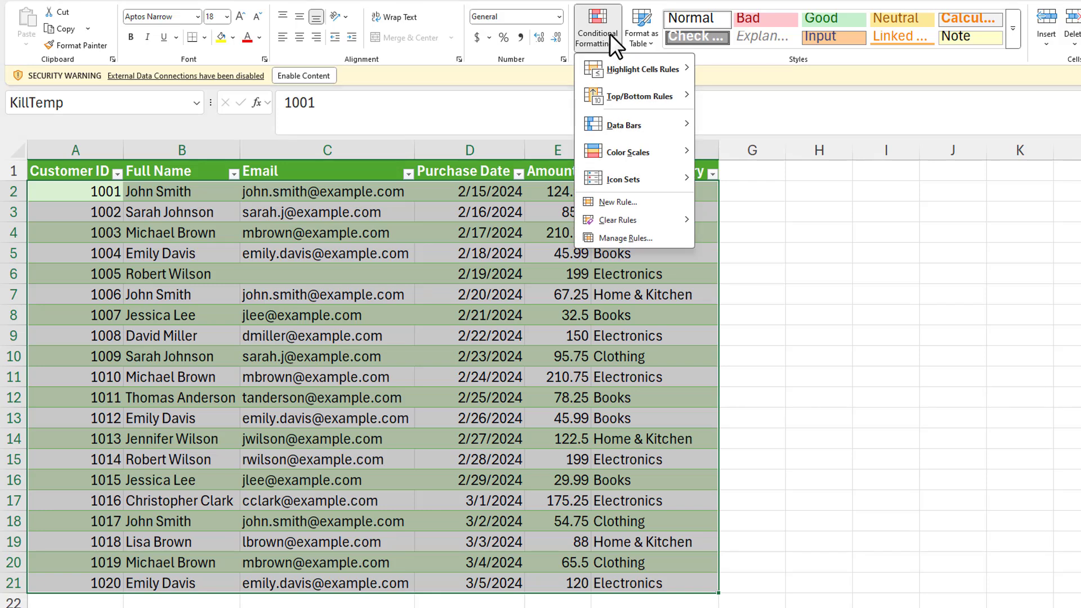
{"action": "mouse_move", "coordinate": [622, 65]}
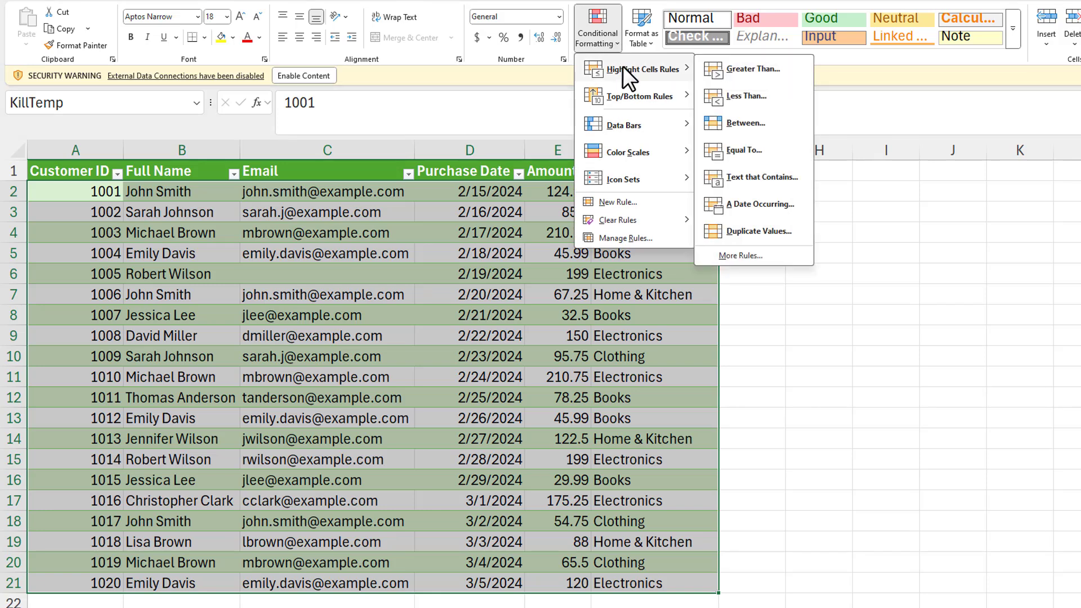
{"action": "left_click", "coordinate": [735, 231]}
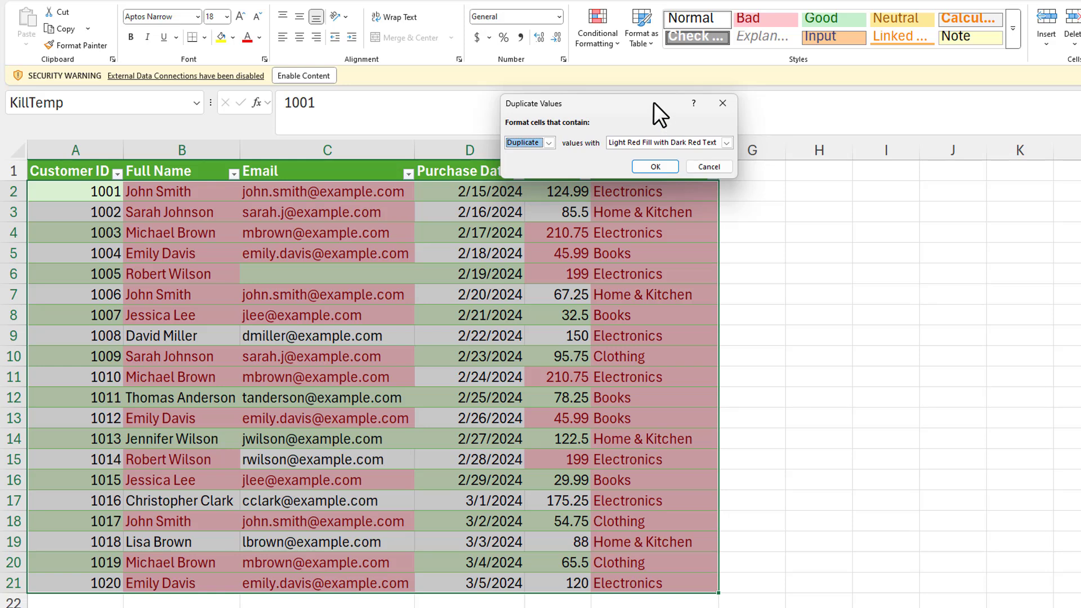
{"action": "left_click_drag", "start_coordinate": [653, 103], "coordinate": [896, 221]}
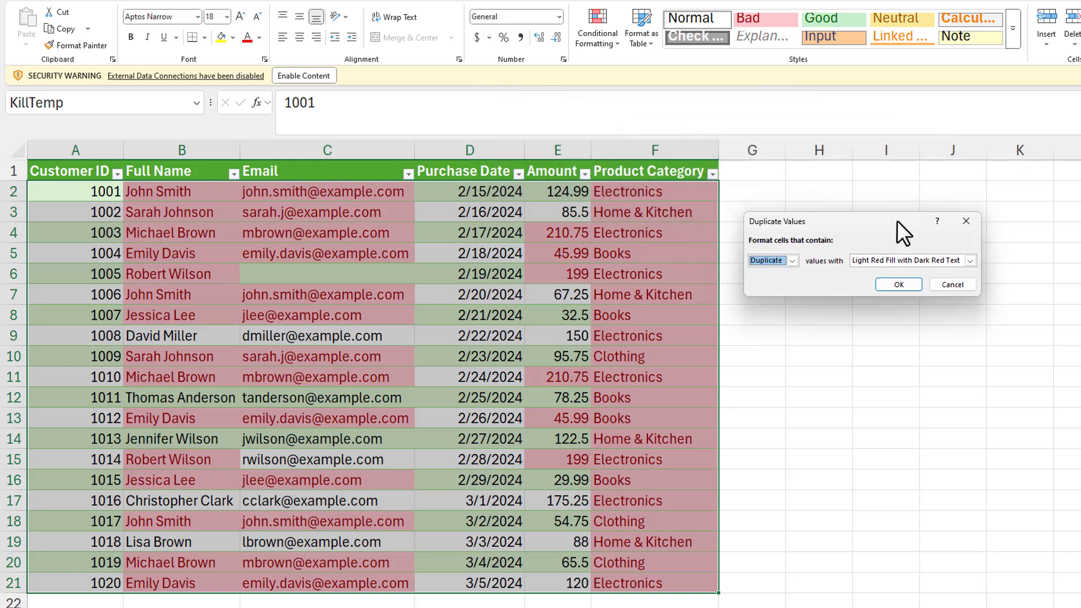
{"action": "left_click", "coordinate": [891, 284]}
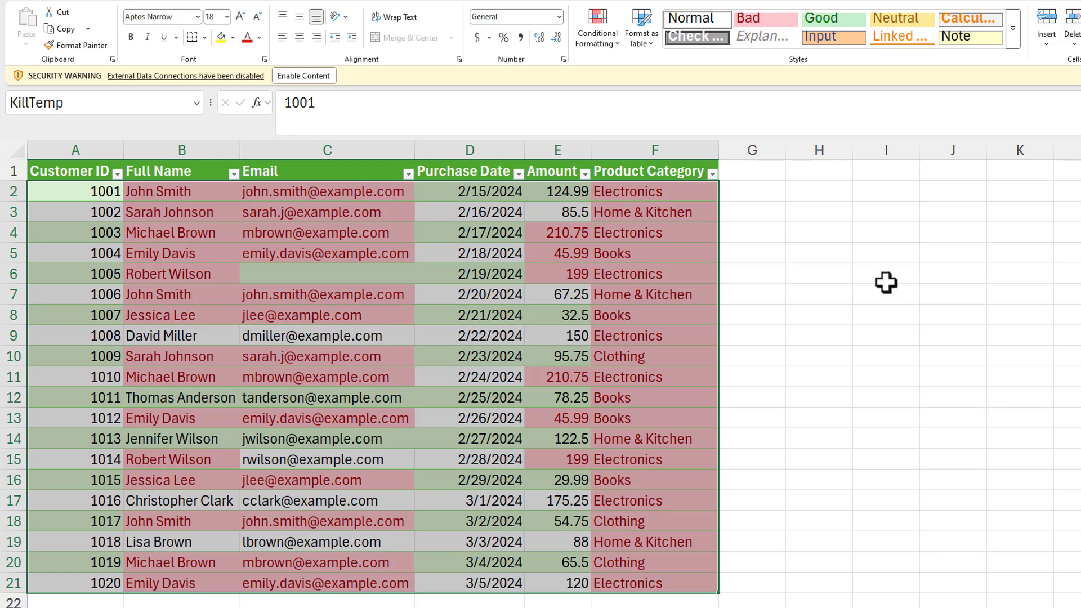
{"action": "left_click", "coordinate": [885, 282]}
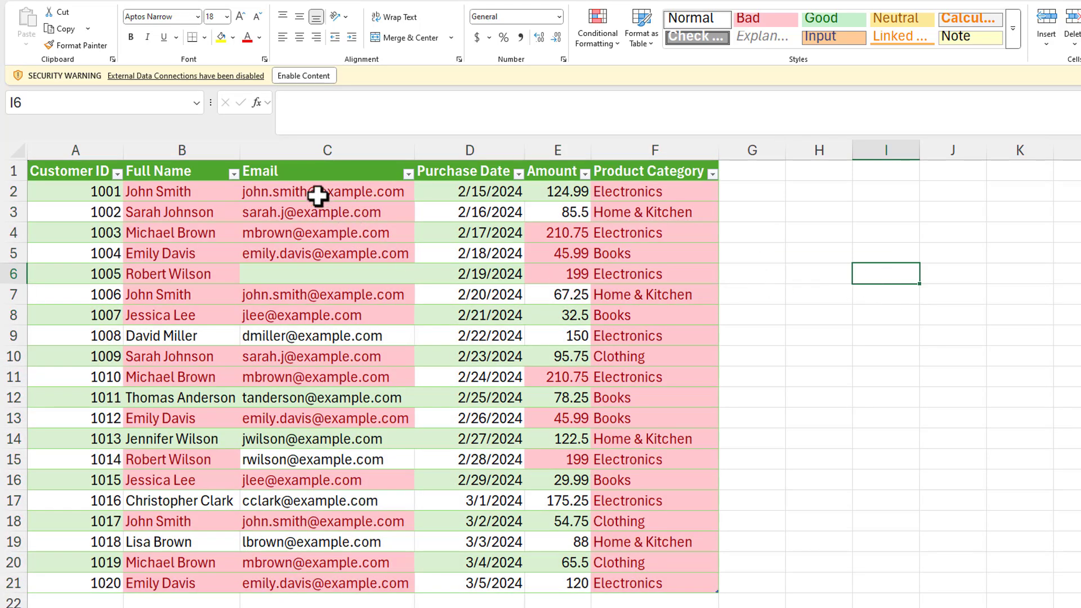
{"action": "key", "text": "ctrl+z"}
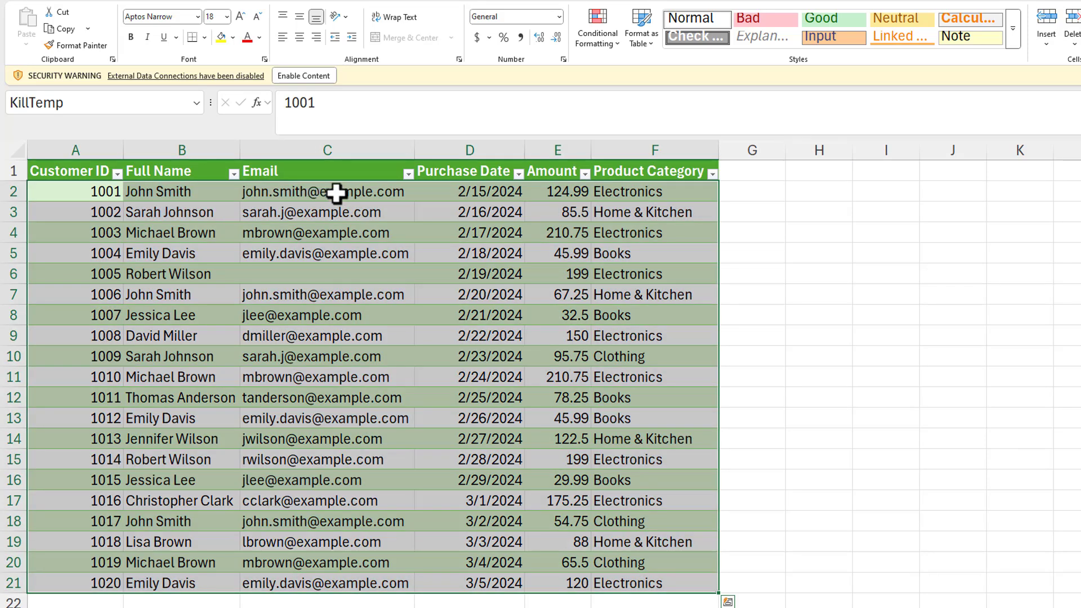
Highlight duplicate values in the Email column, C2:C21, using conditional formatting with Light Red Fill with Dark Red Text.
{"action": "left_click", "coordinate": [322, 197]}
{"action": "left_click_drag", "start_coordinate": [318, 193], "coordinate": [332, 568]}
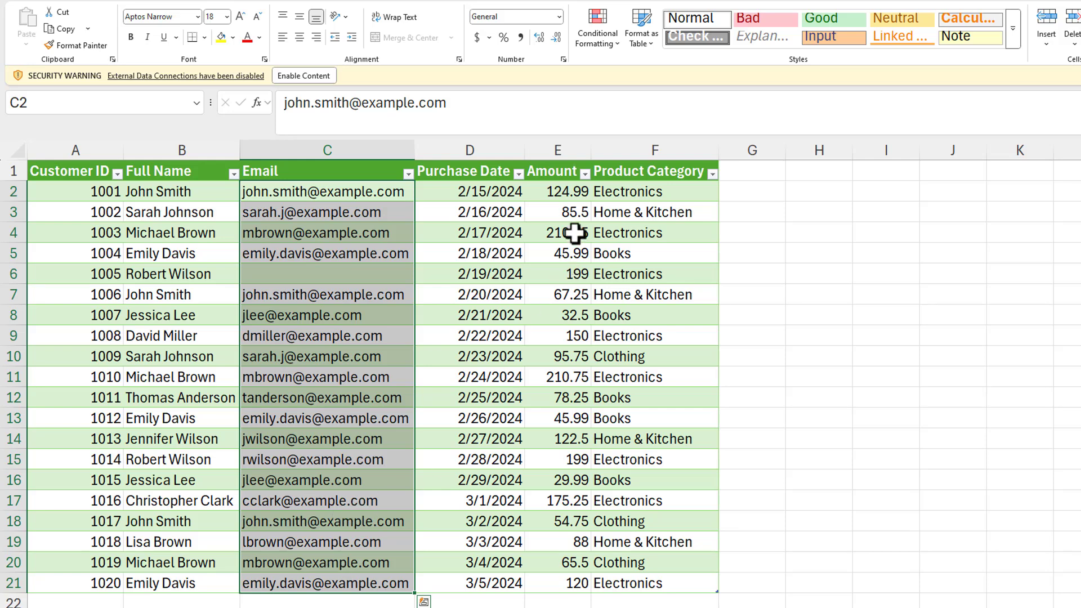
{"action": "left_click", "coordinate": [597, 39]}
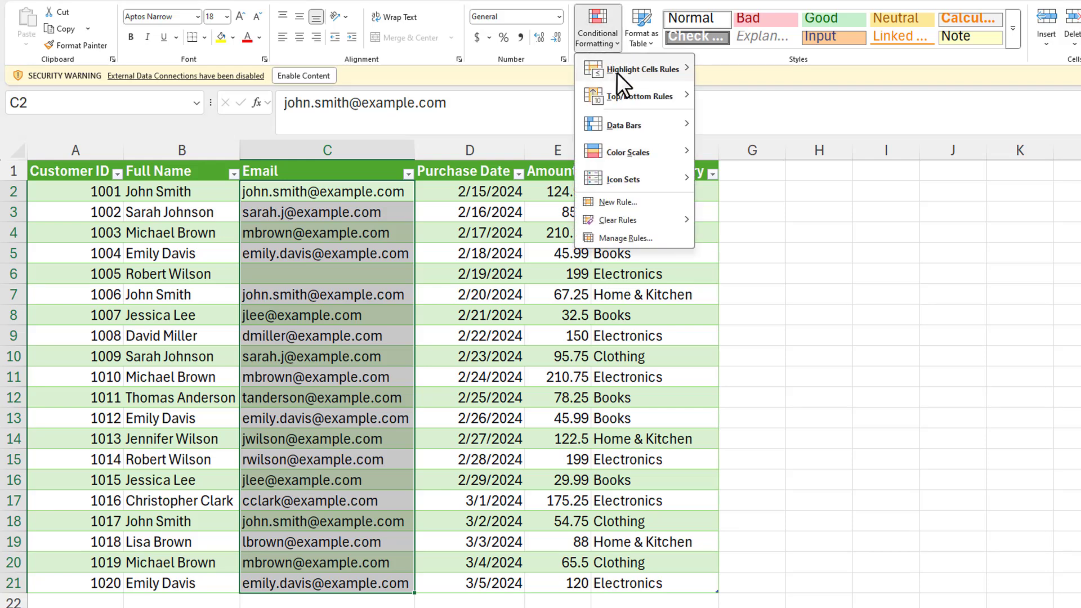
{"action": "left_click", "coordinate": [749, 231]}
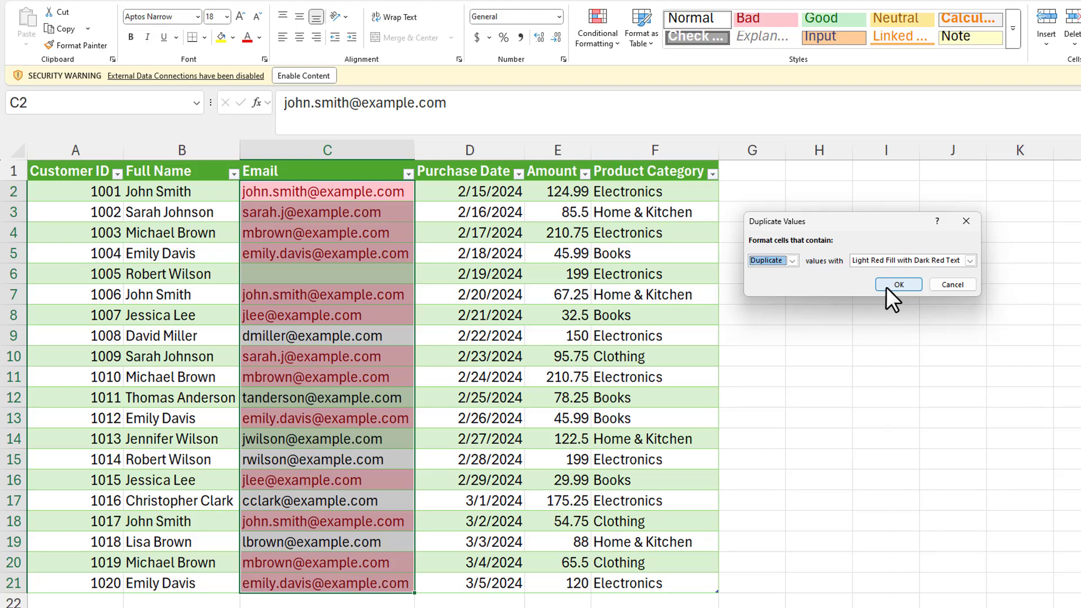
{"action": "left_click", "coordinate": [886, 287]}
{"action": "left_click", "coordinate": [838, 301]}
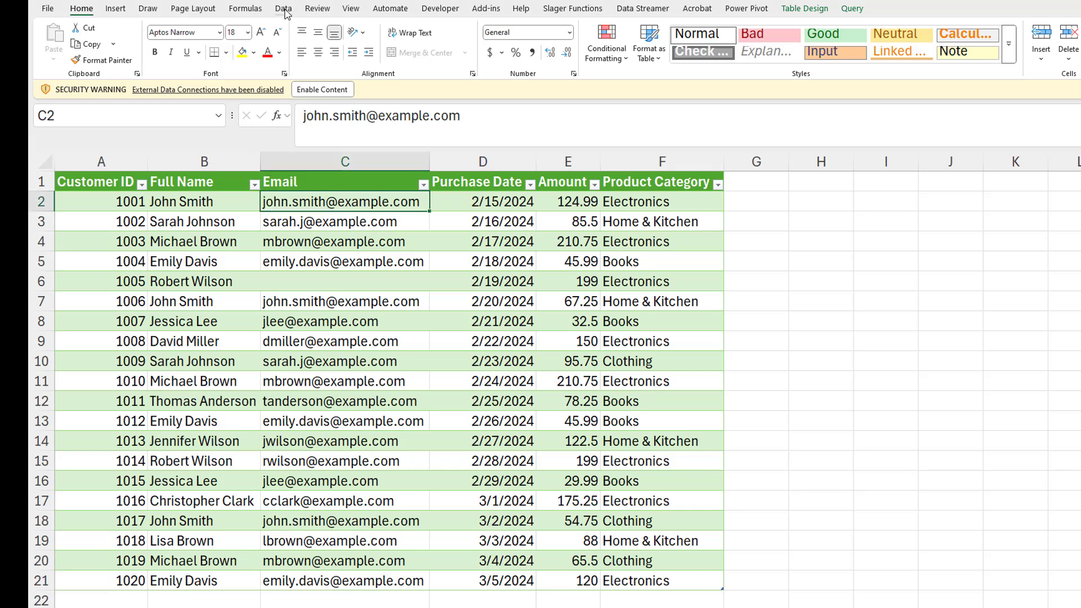
Try to remove duplicate rows from the table by comparing all six columns, treating the first row as headers.
{"action": "left_click", "coordinate": [284, 10]}
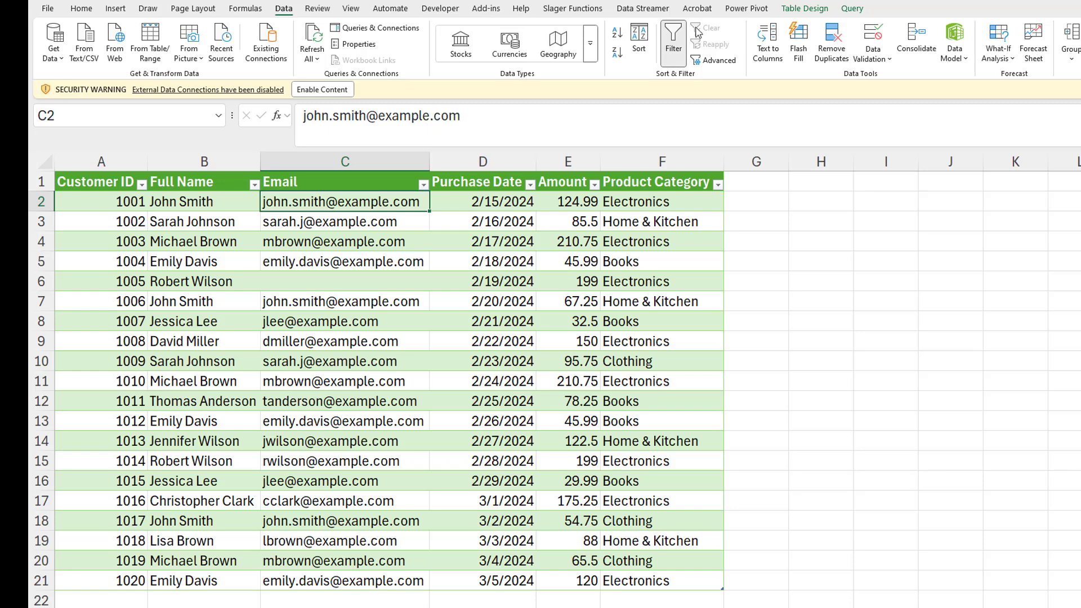
{"action": "left_click", "coordinate": [823, 42]}
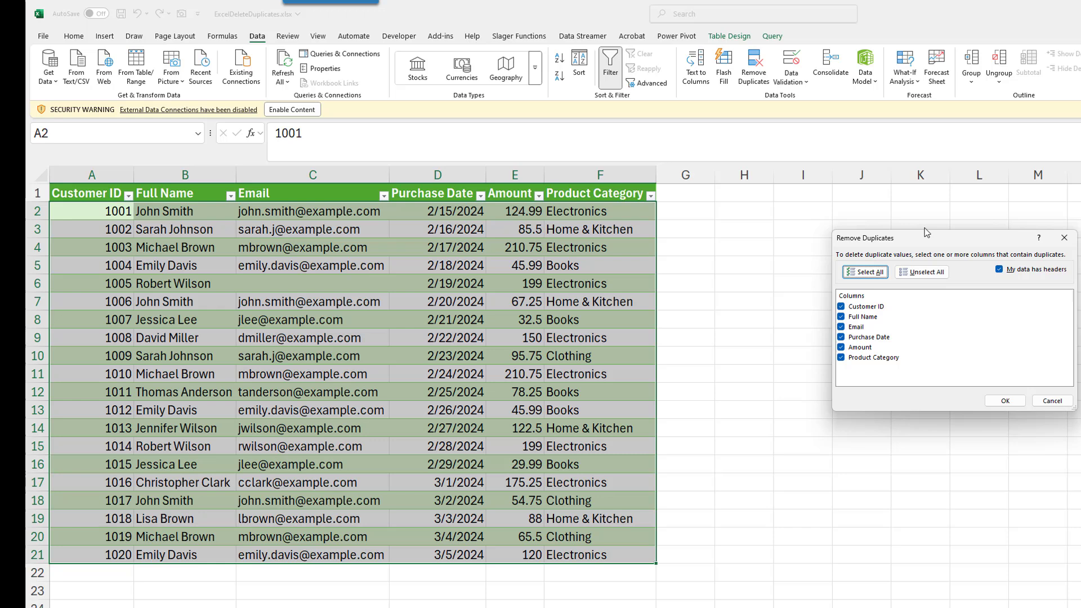
{"action": "left_click", "coordinate": [1002, 400]}
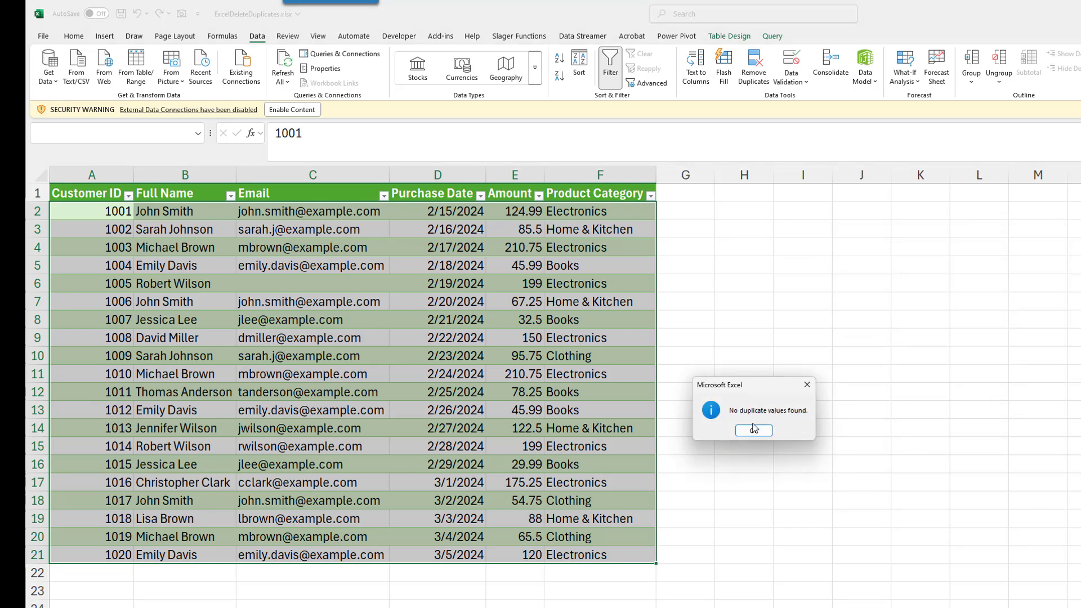
{"action": "left_click", "coordinate": [753, 431]}
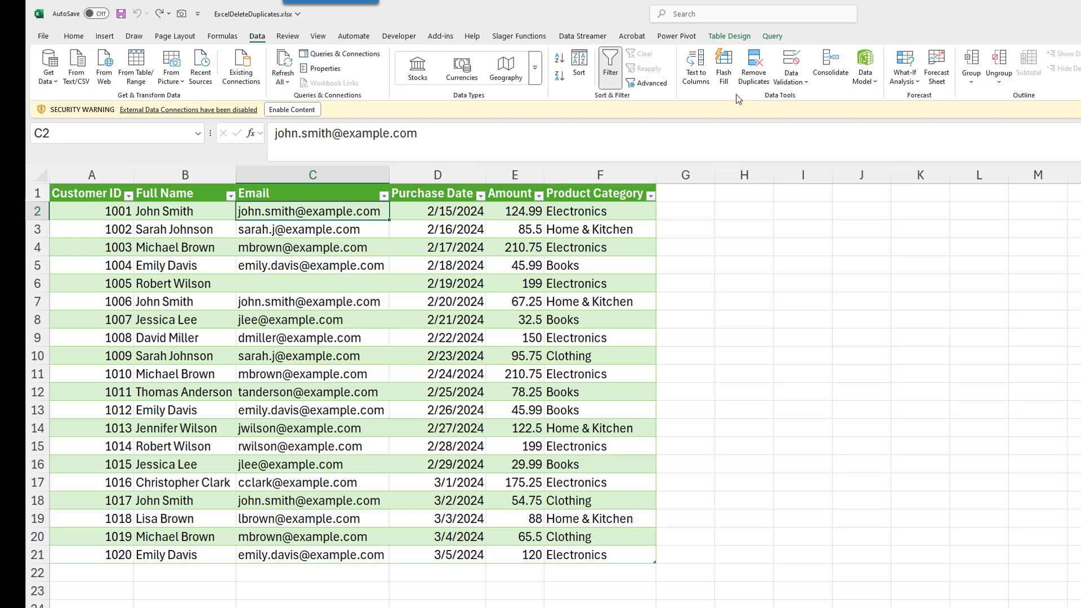
Remove duplicate rows from the table by comparing only the Email and Product Category columns.
{"action": "left_click", "coordinate": [749, 66]}
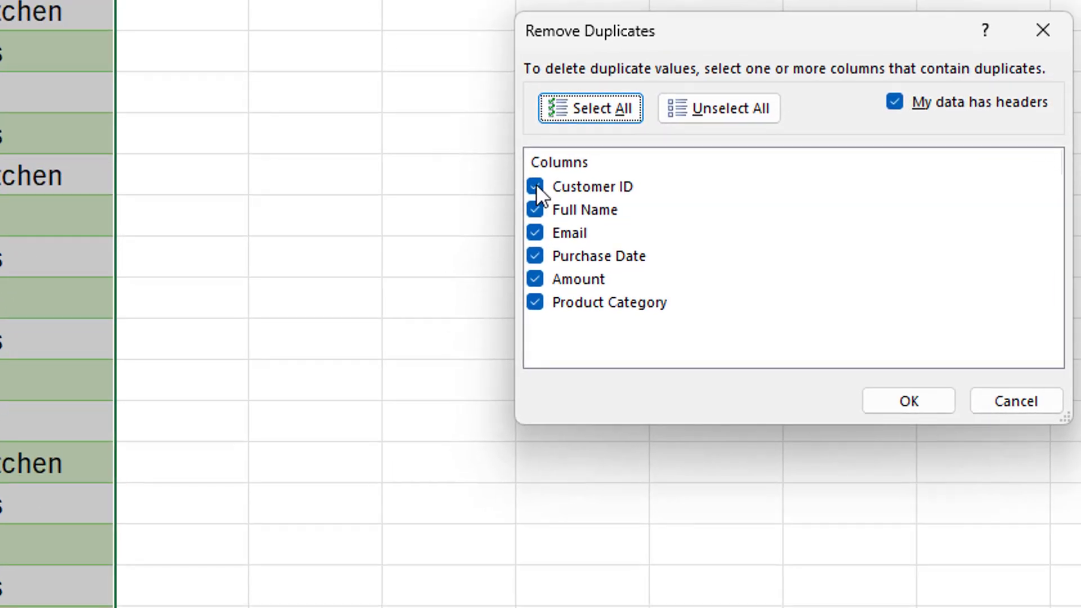
{"action": "left_click", "coordinate": [535, 186]}
{"action": "left_click", "coordinate": [536, 210]}
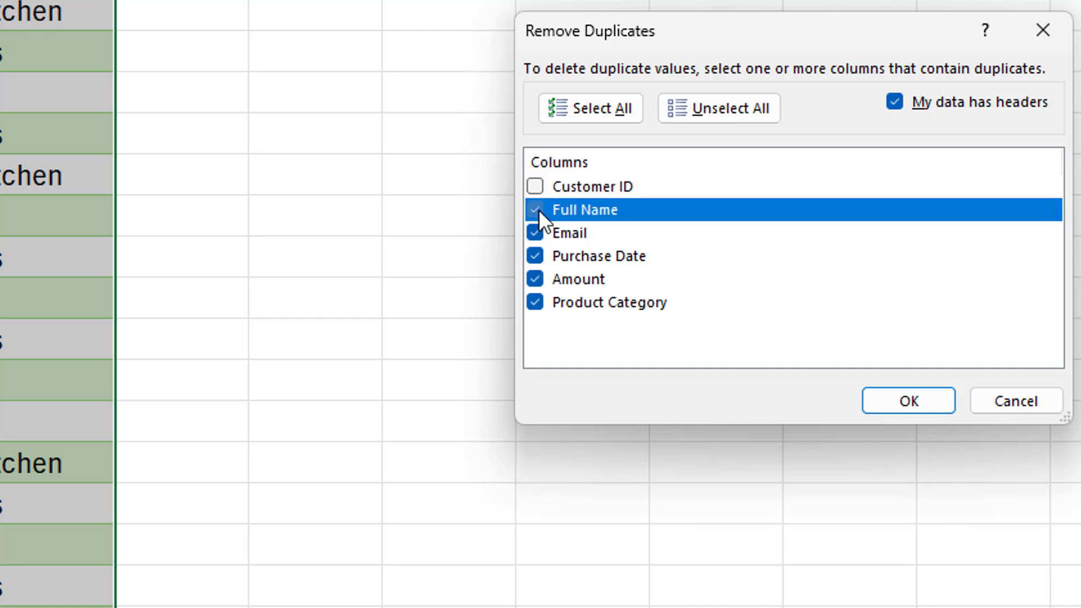
{"action": "left_click", "coordinate": [534, 255]}
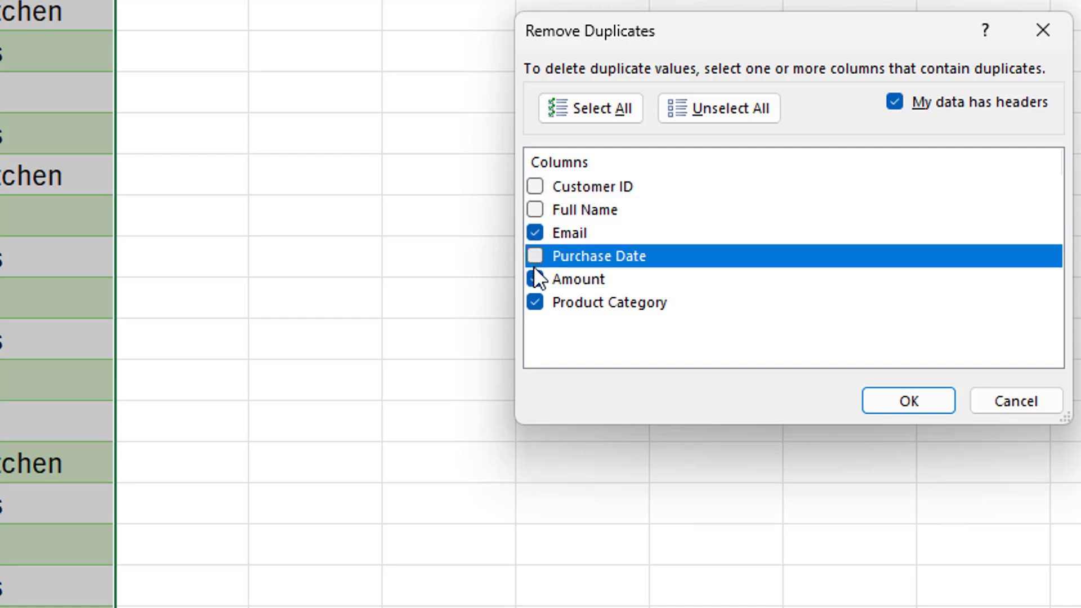
{"action": "left_click", "coordinate": [533, 277]}
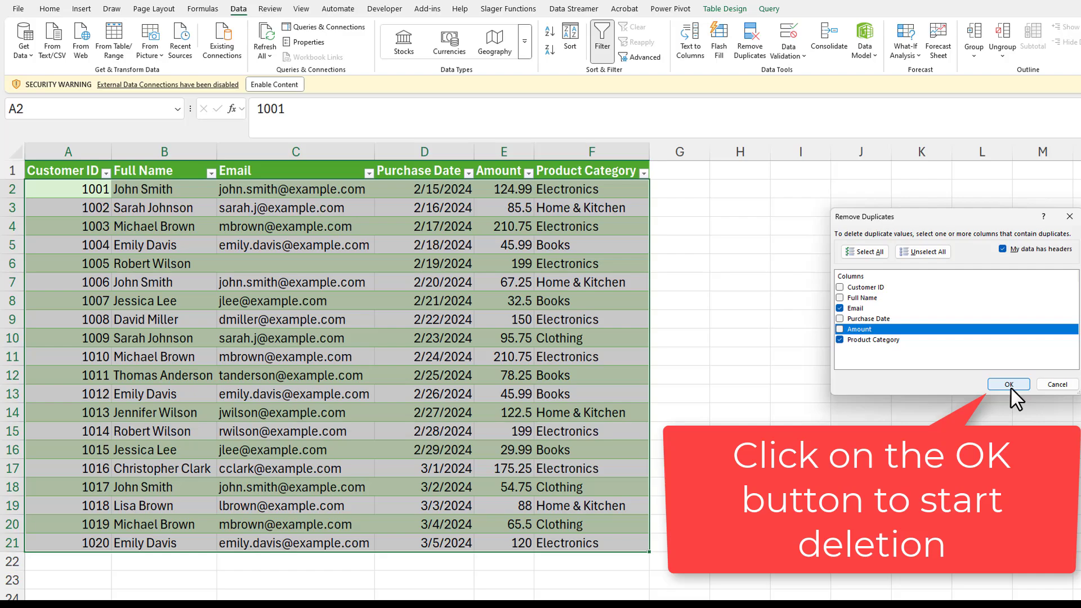
{"action": "left_click", "coordinate": [1010, 387]}
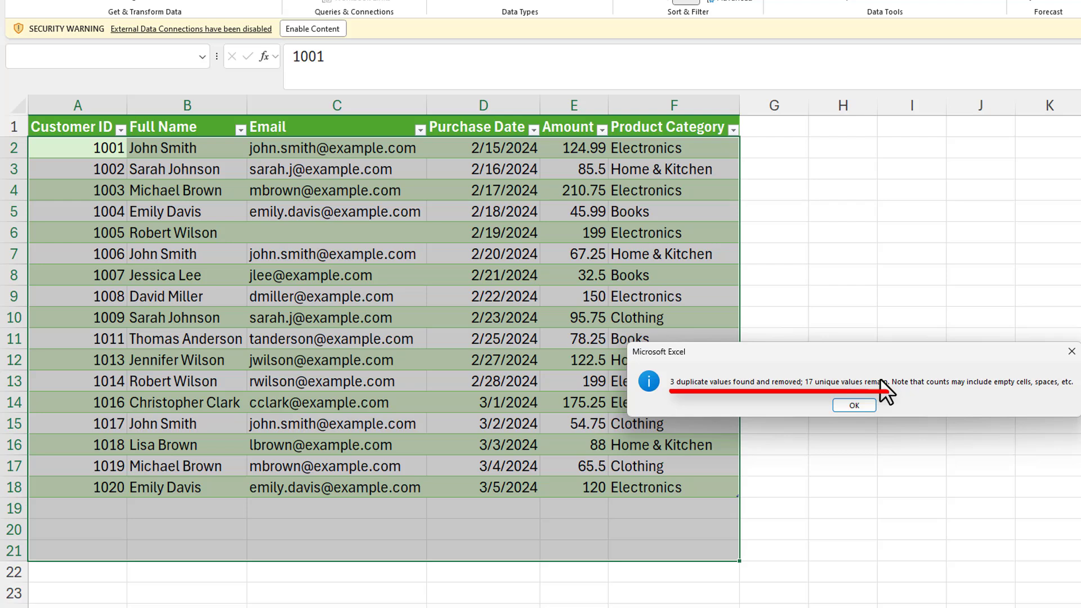
{"action": "left_click", "coordinate": [854, 404]}
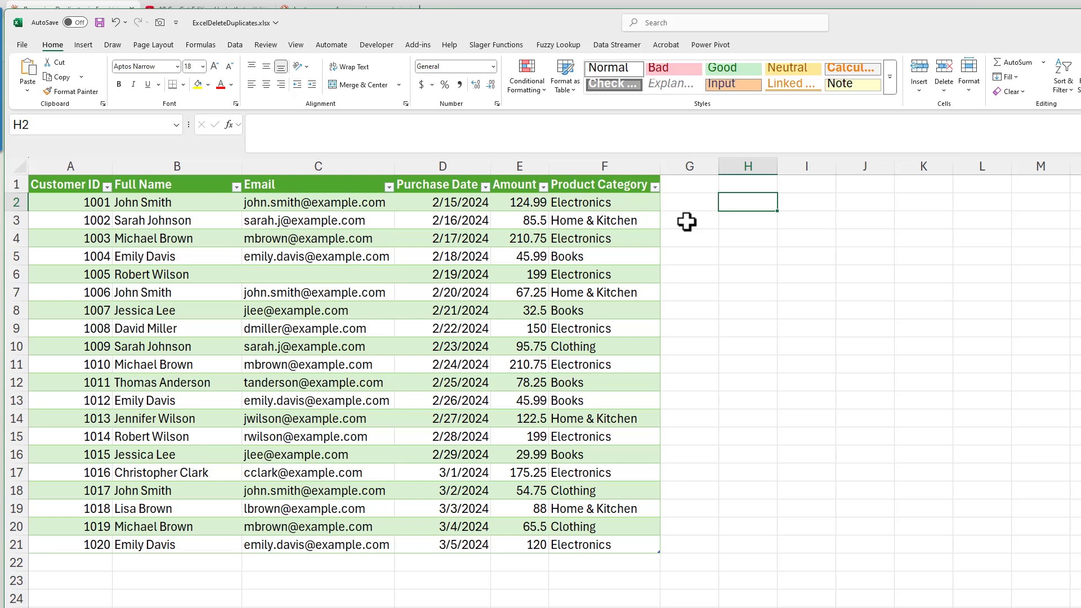
Write the formula =COUNTIF(B2:B21,B2)>1 in cell H2 to test whether the first full name is repeated.
{"action": "type", "text": "=cou"}
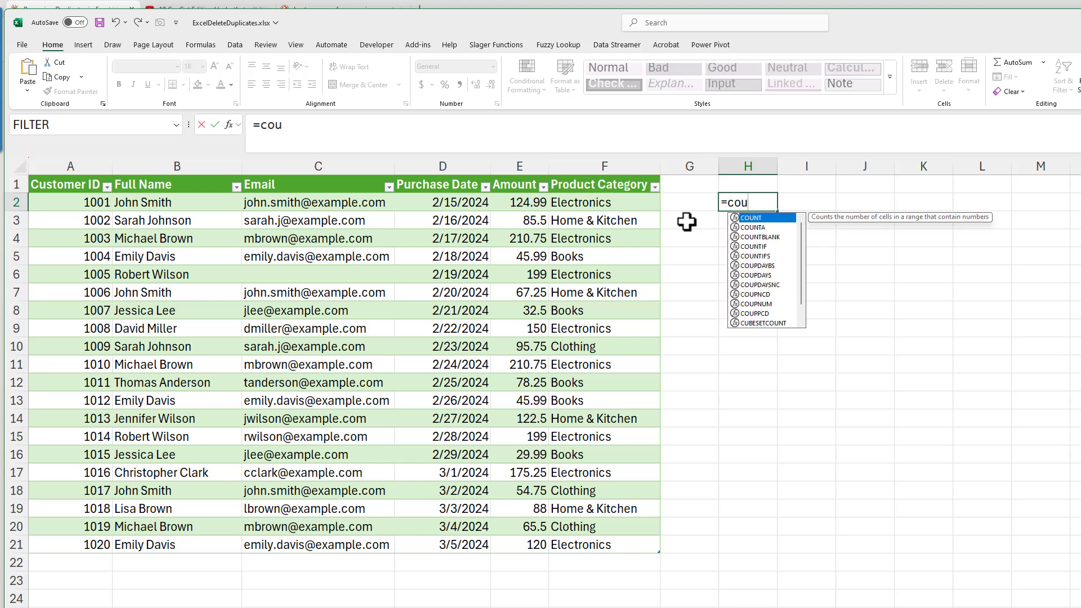
{"action": "key", "text": "Down"}
{"action": "key", "text": "Down"}
{"action": "key", "text": "Down"}
{"action": "key", "text": "Tab"}
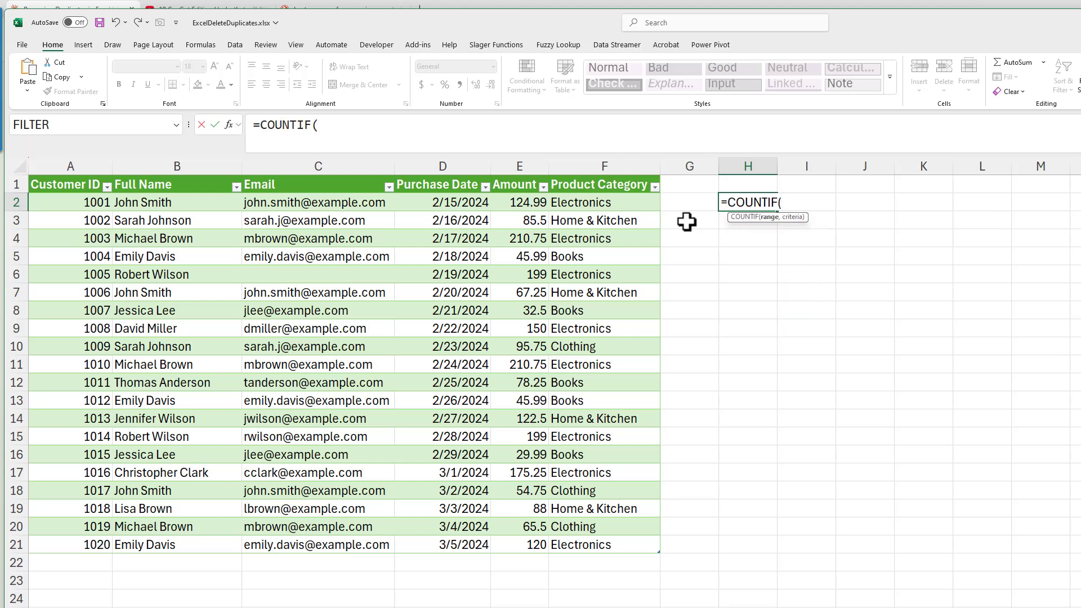
{"action": "type", "text": "B2"}
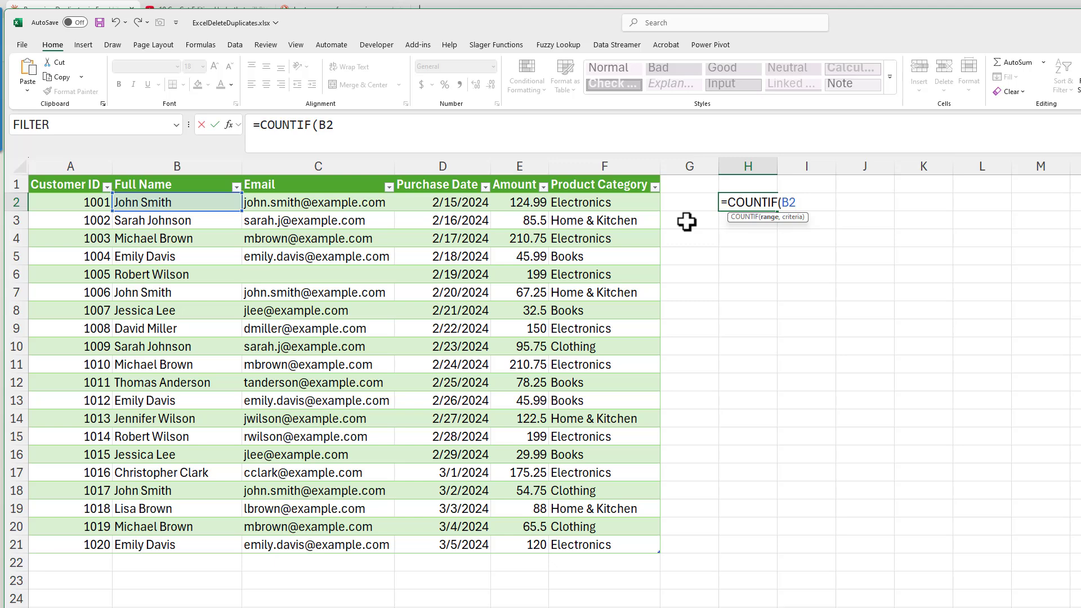
{"action": "type", "text": ":B21"}
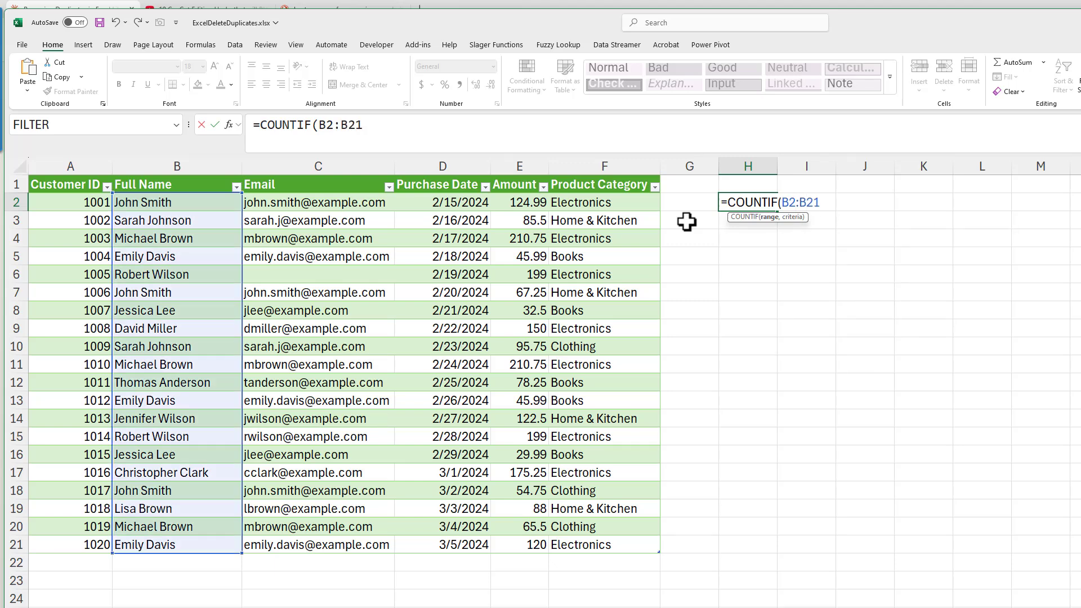
{"action": "type", "text": ",B2"}
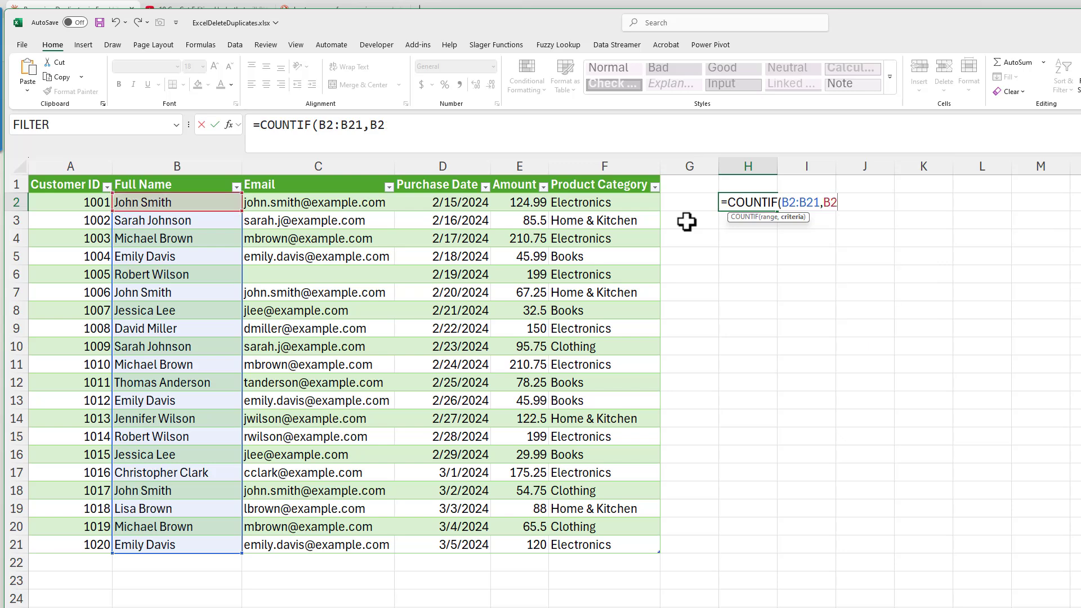
{"action": "type", "text": ")"}
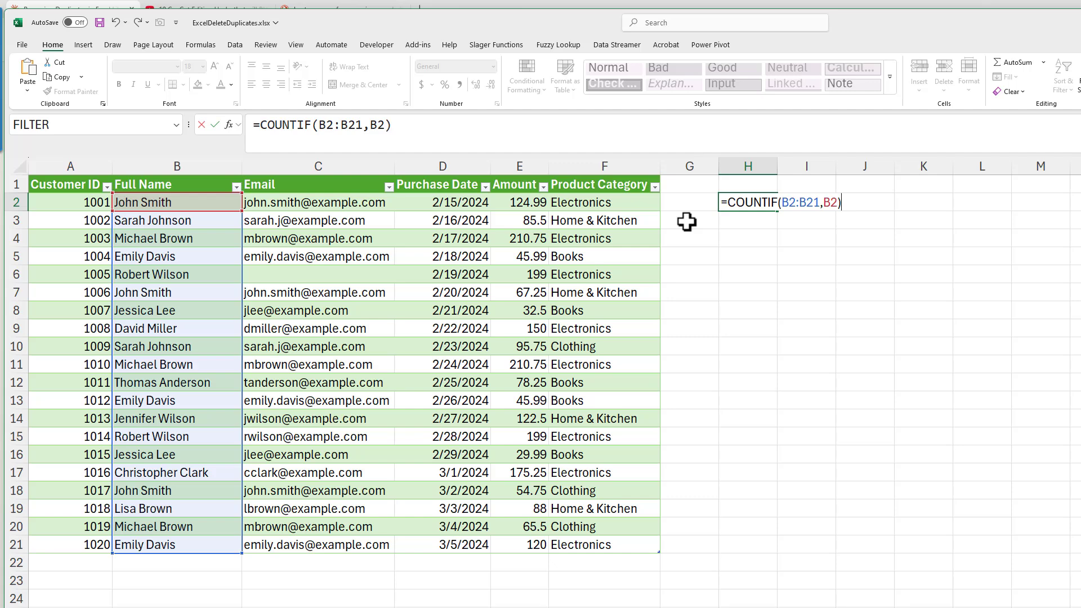
{"action": "type", "text": ">1"}
Change the H2 formula's range to $B$2:$B$21 and its criteria to $B2, giving =COUNTIF($B$2:$B$21,$B2)>1.
{"action": "left_click_drag", "start_coordinate": [791, 203], "coordinate": [821, 204]}
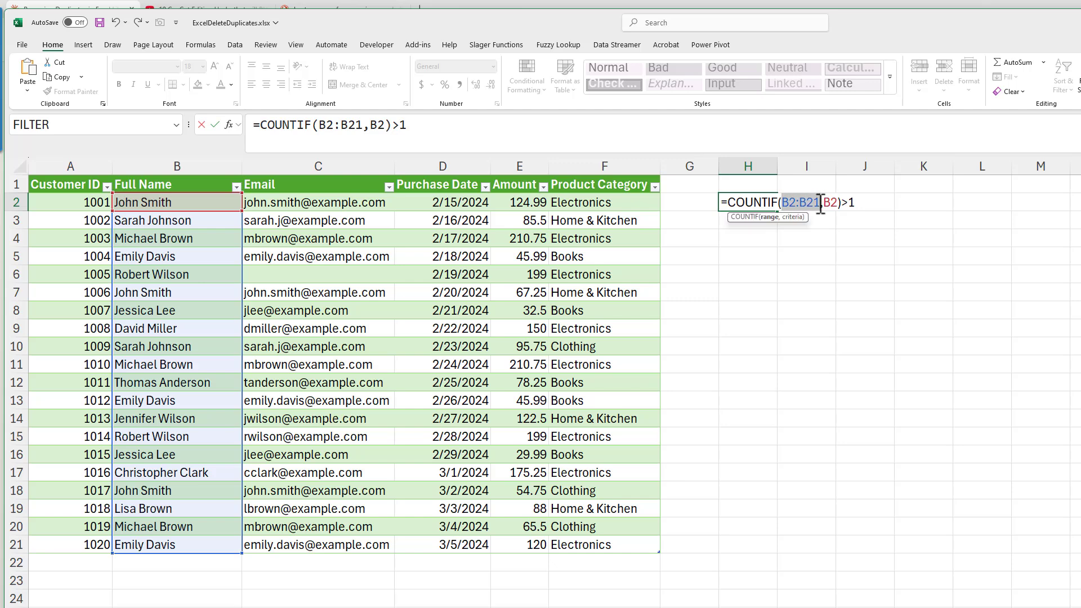
{"action": "key", "text": "F4"}
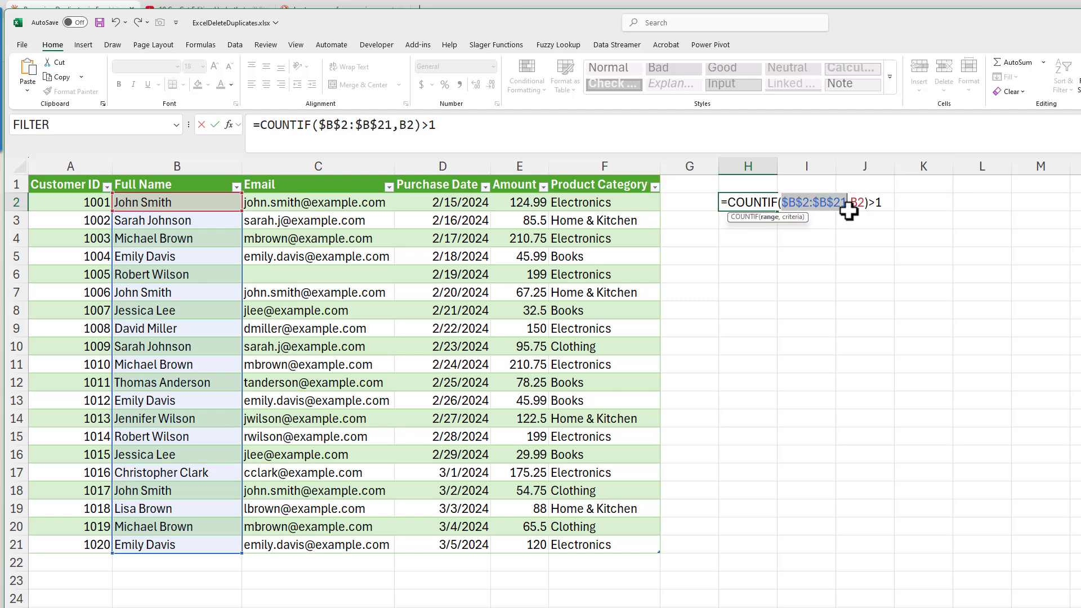
{"action": "left_click", "coordinate": [850, 204]}
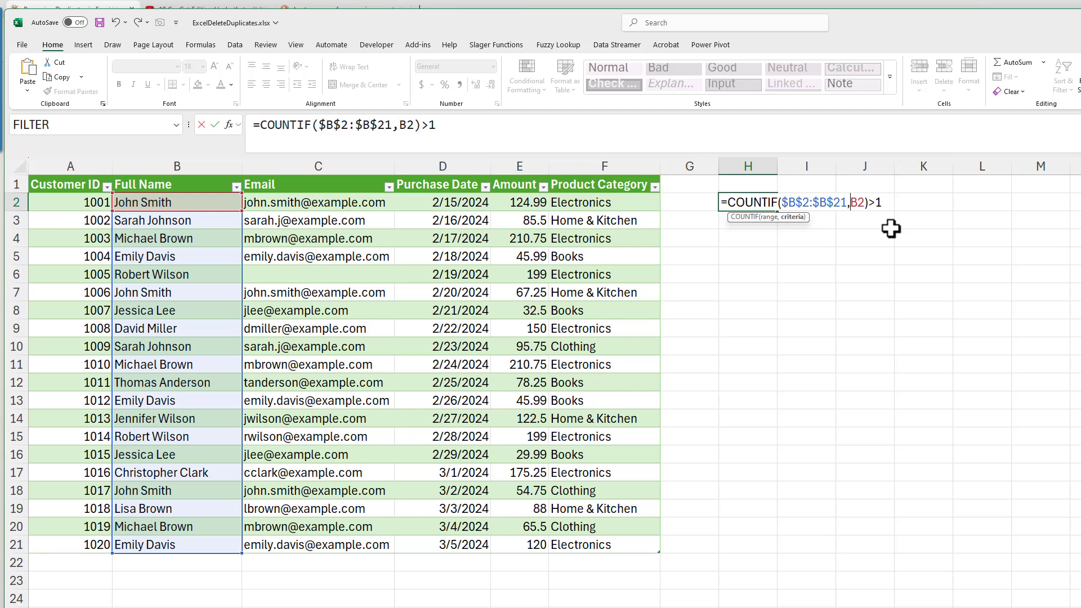
{"action": "type", "text": "$"}
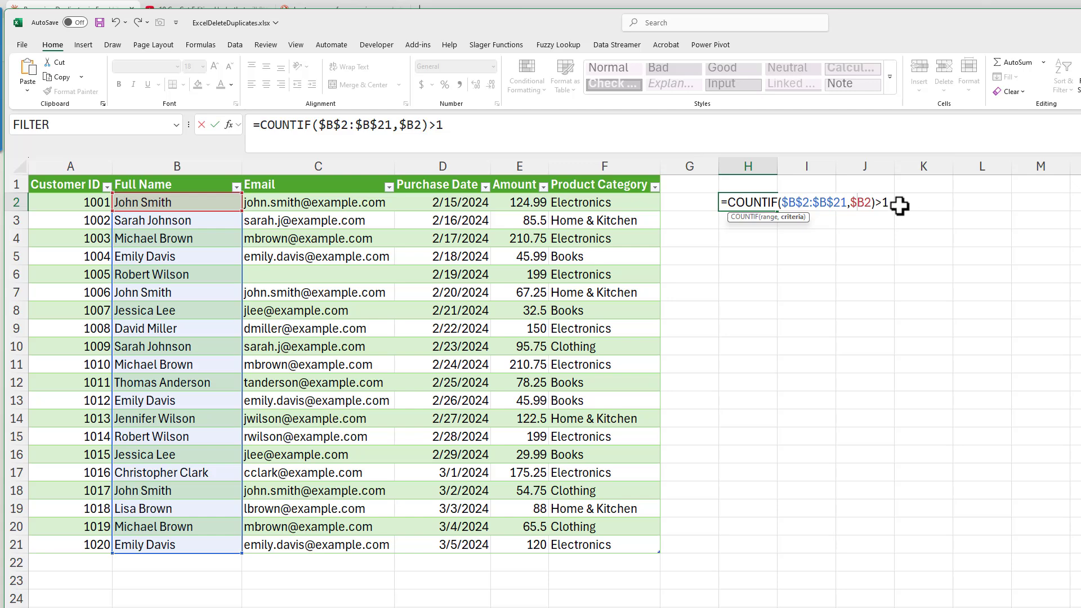
{"action": "key", "text": "Return"}
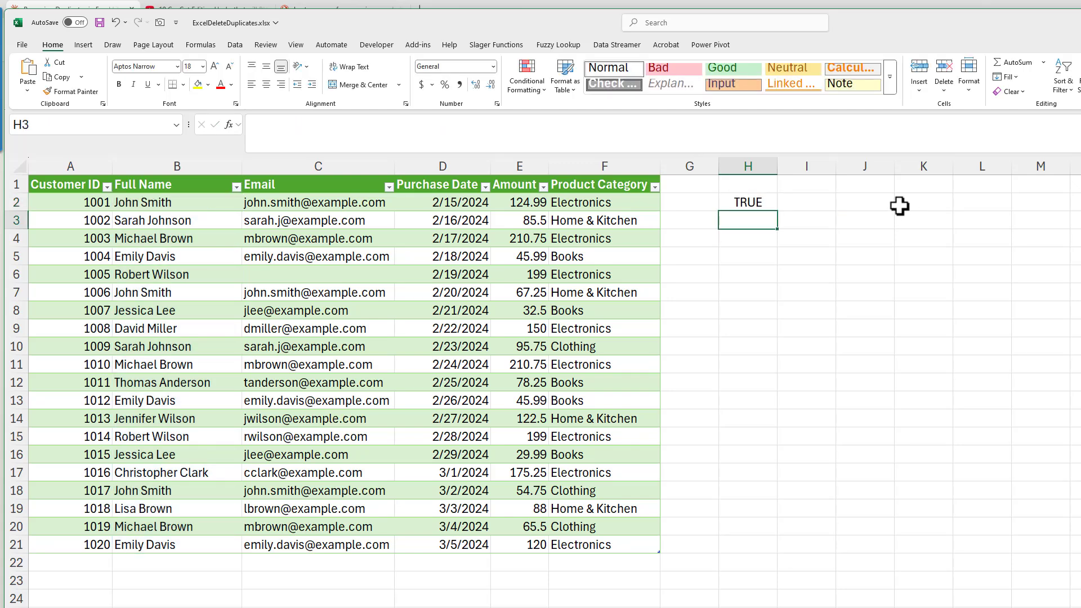
{"action": "left_click", "coordinate": [761, 202]}
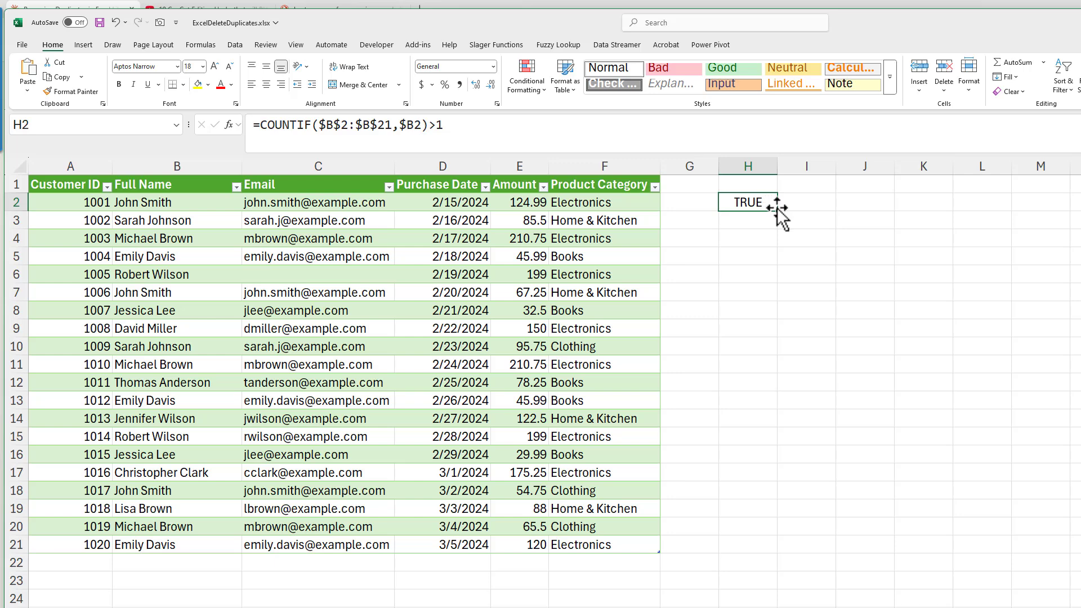
Fill the H2 duplicate-test formula down through H21.
{"action": "left_click_drag", "start_coordinate": [777, 213], "coordinate": [792, 555]}
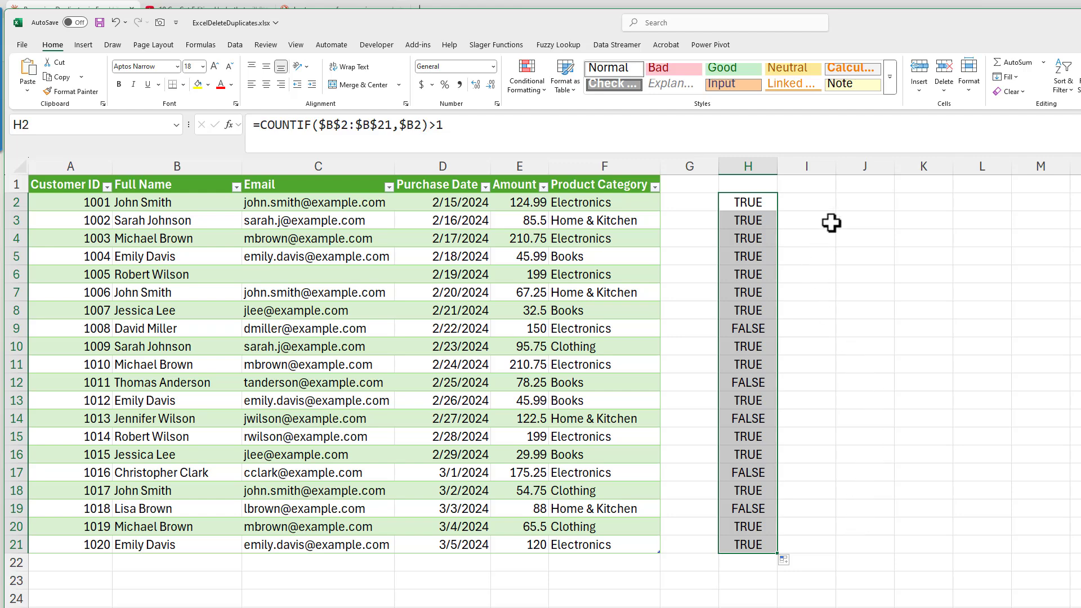
Enter the formula =COUNTIF(B2:B2,B2)>1 in cell I2 to test the full names.
{"action": "left_click", "coordinate": [806, 202]}
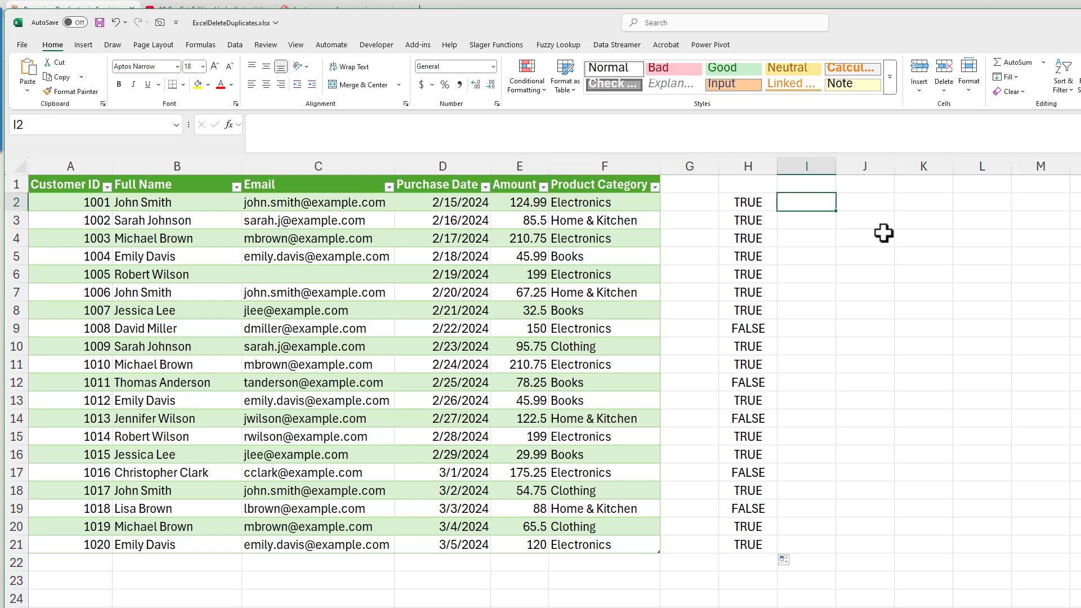
{"action": "type", "text": "=cou"}
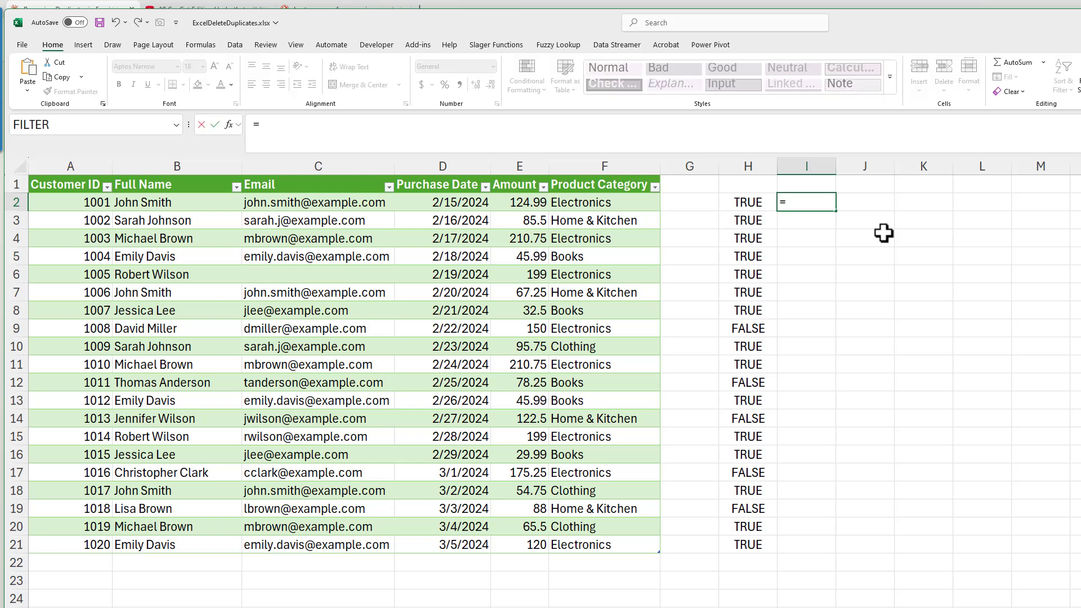
{"action": "key", "text": "Down"}
{"action": "key", "text": "Down"}
{"action": "key", "text": "Down"}
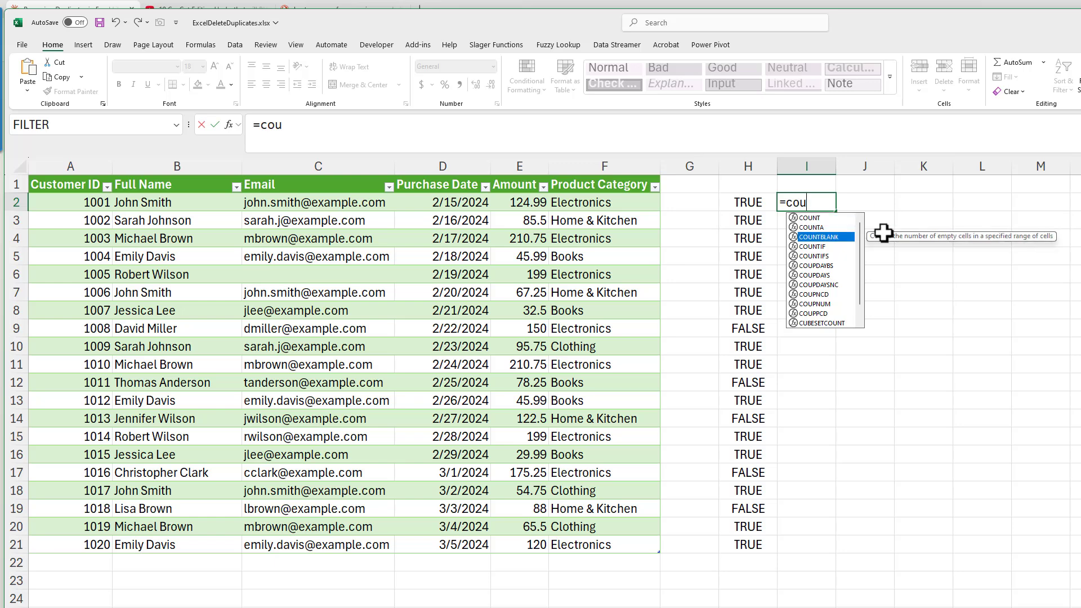
{"action": "key", "text": "Tab"}
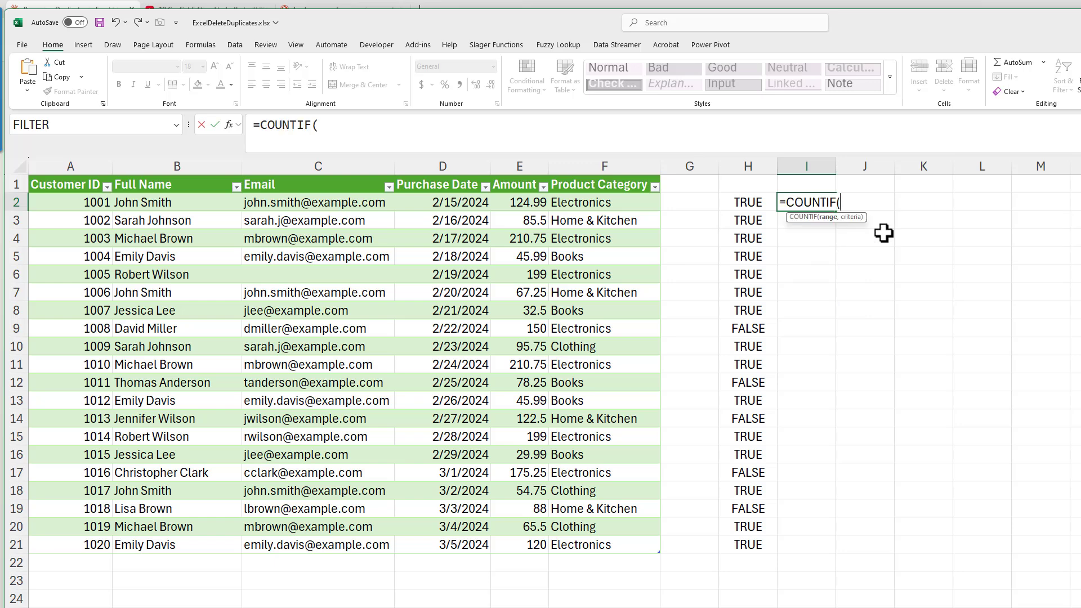
{"action": "type", "text": "("}
{"action": "key", "text": "BackSpace"}
{"action": "type", "text": "B2"}
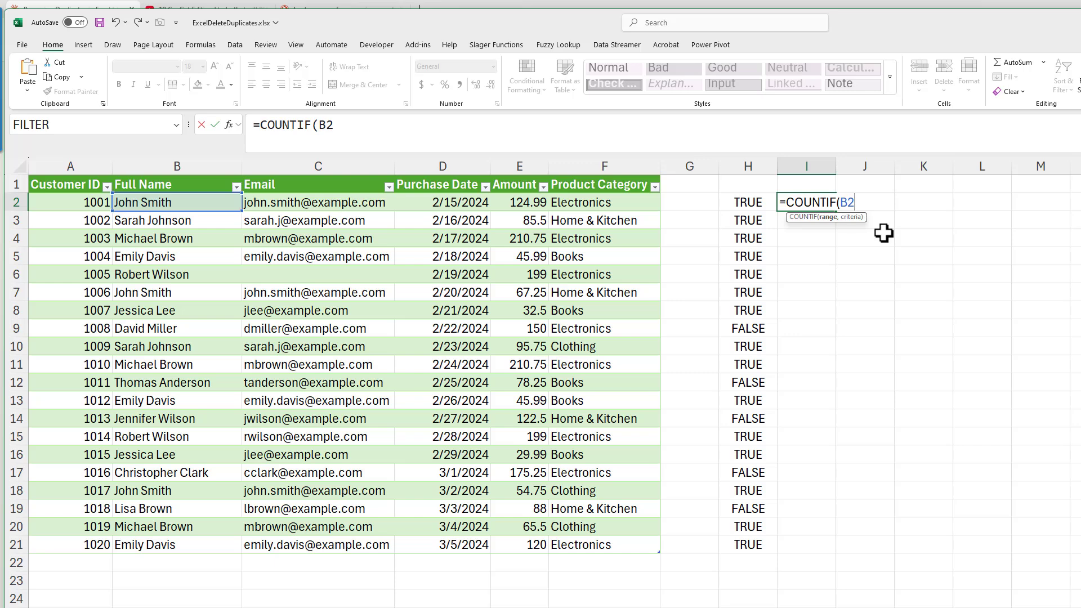
{"action": "type", "text": ":B"}
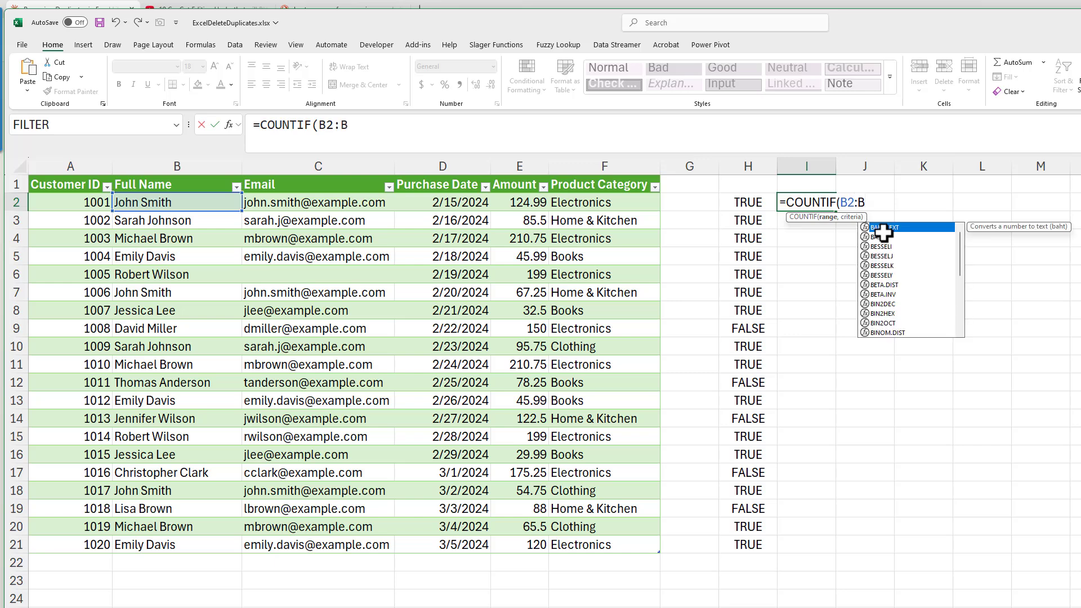
{"action": "type", "text": "2,"}
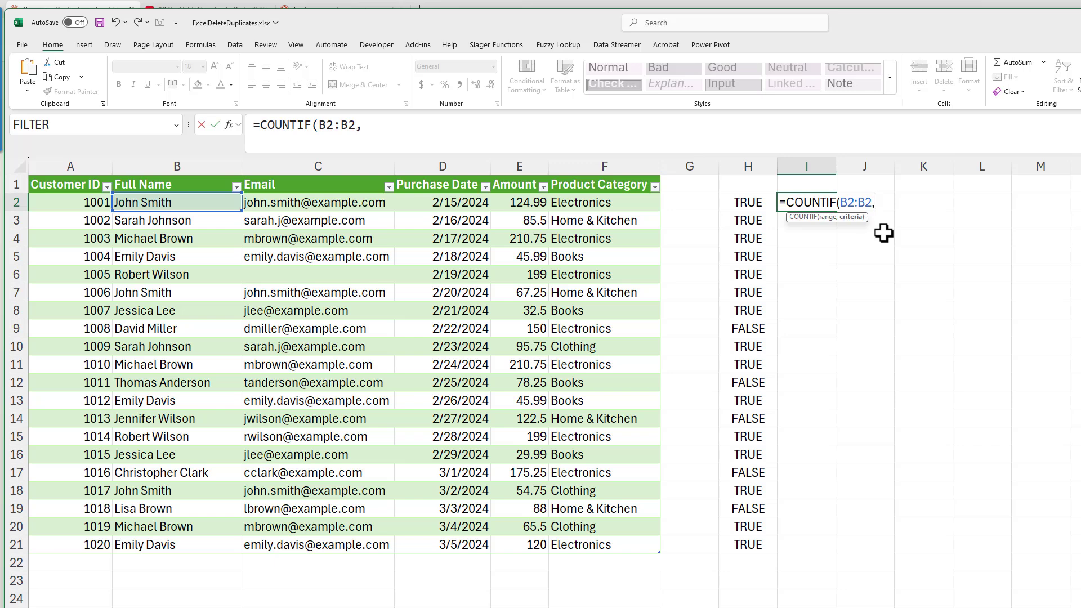
{"action": "type", "text": "B2"}
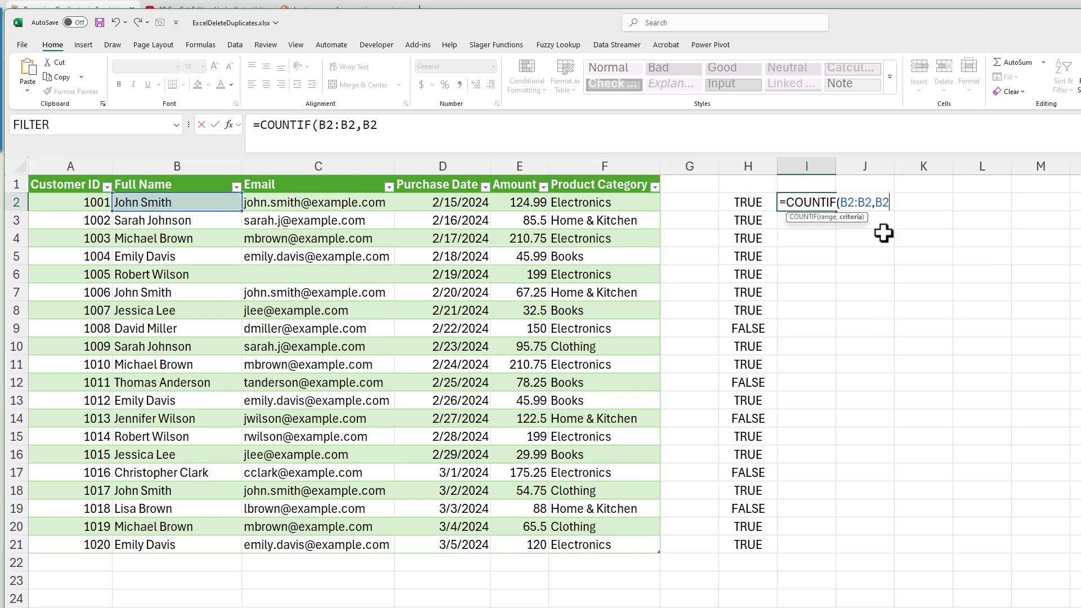
{"action": "type", "text": ")>"}
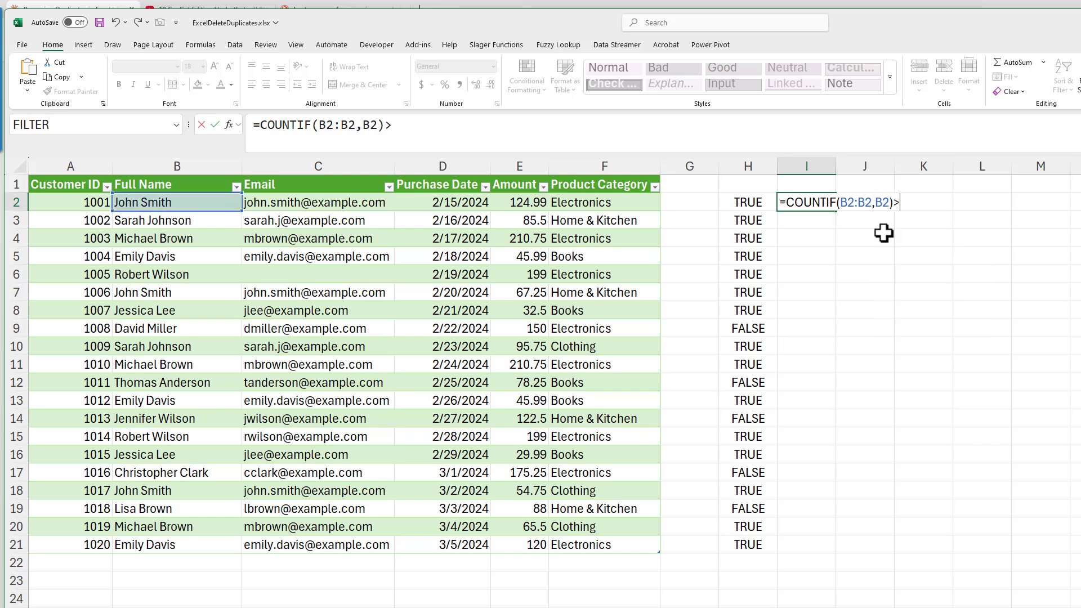
{"action": "type", "text": "1"}
Change the I2 formula's range to the expanding reference $B$2:$B2, giving =COUNTIF($B$2:$B2,B2)>1.
{"action": "left_click_drag", "start_coordinate": [841, 202], "coordinate": [855, 203]}
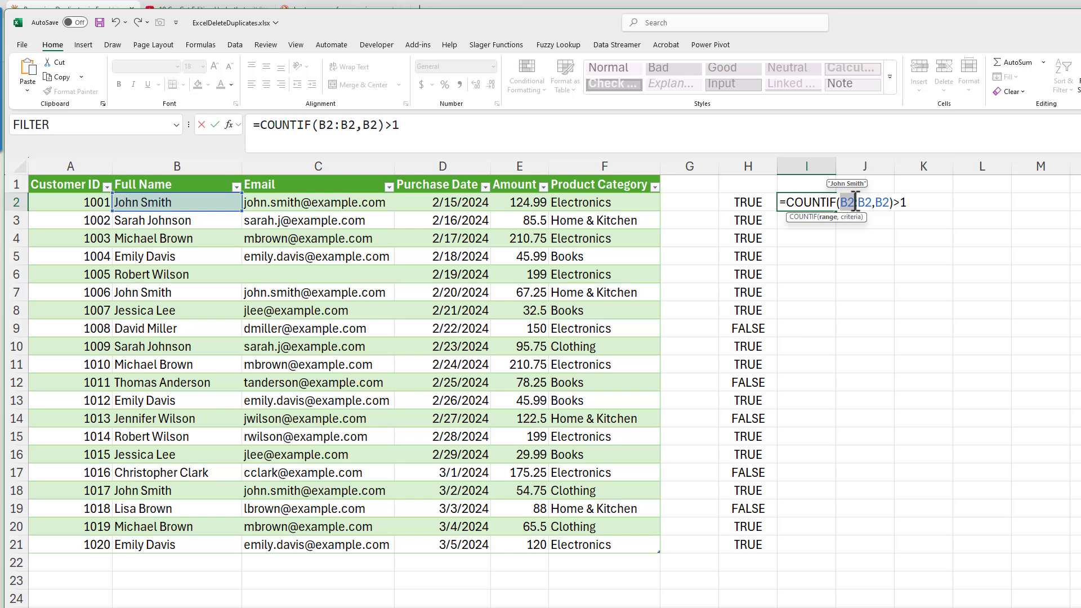
{"action": "key", "text": "F4"}
{"action": "left_click", "coordinate": [874, 203]}
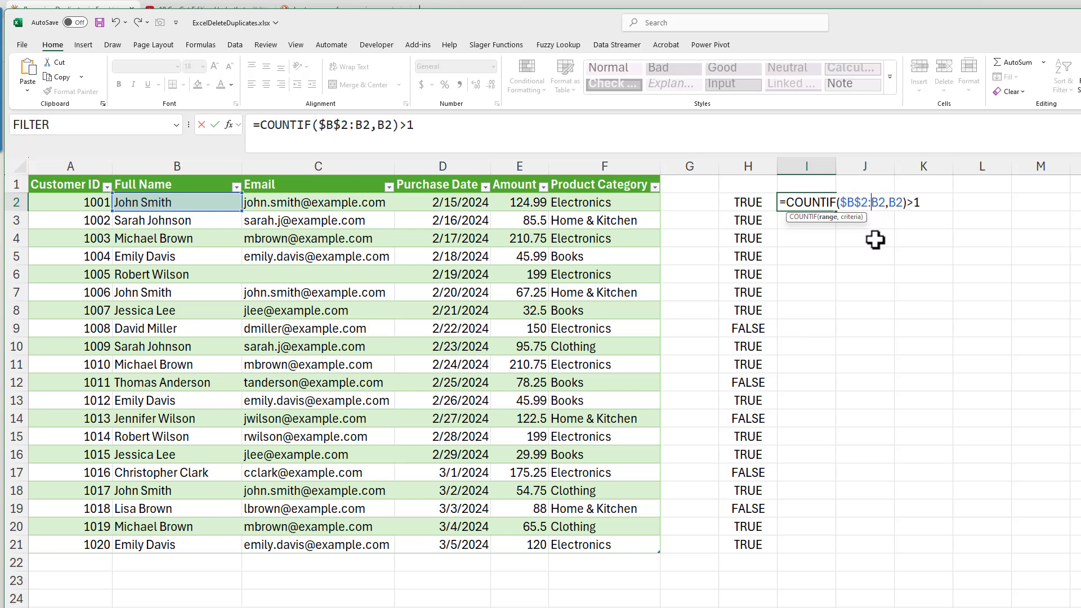
{"action": "type", "text": "$"}
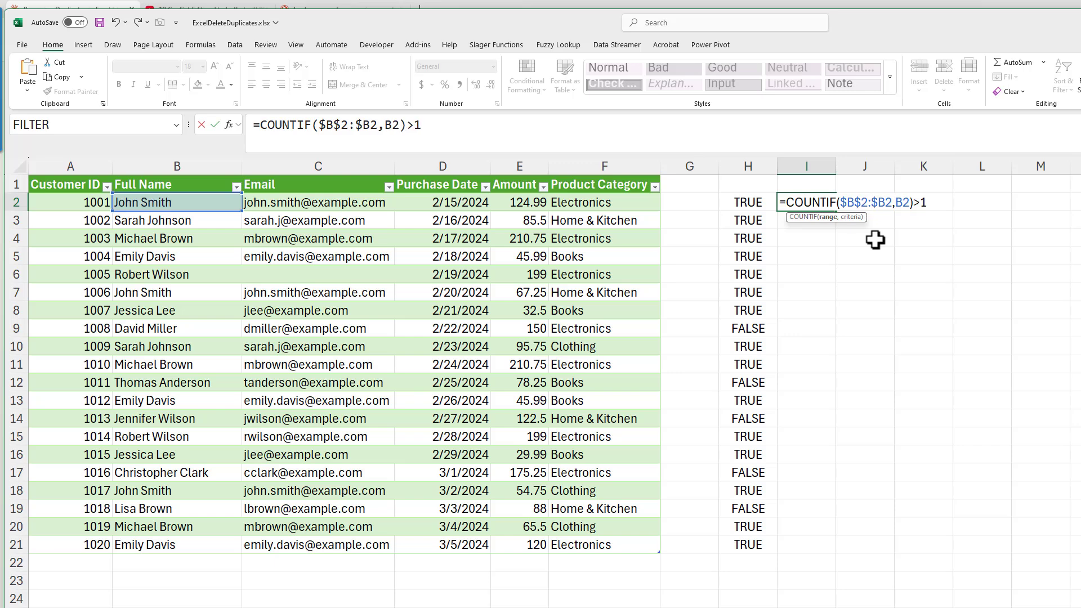
{"action": "key", "text": "Return"}
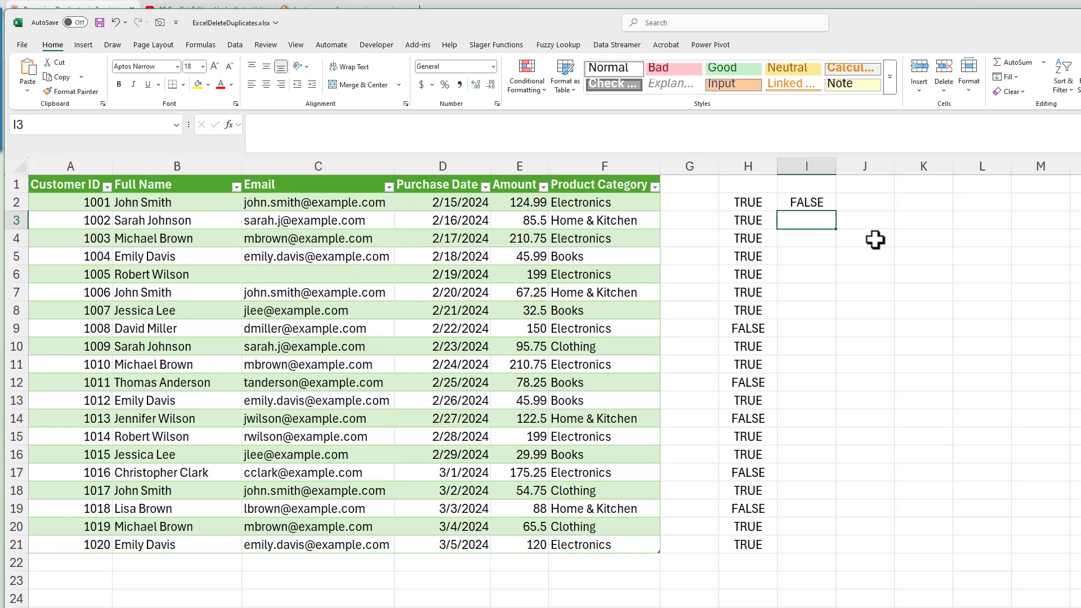
Fill the I2 running-count formula down through I21.
{"action": "left_click", "coordinate": [825, 207]}
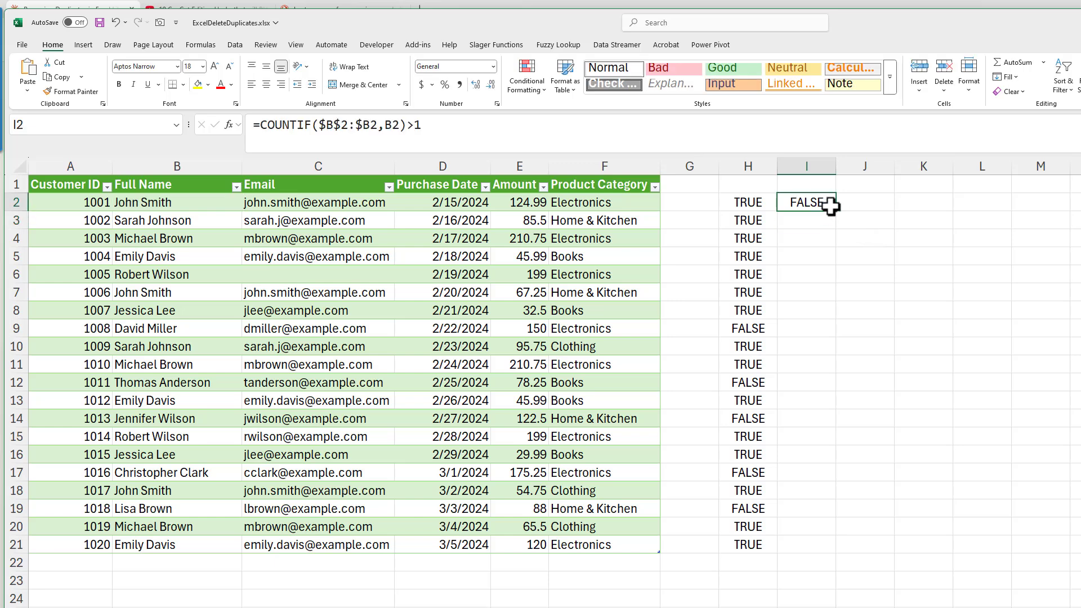
{"action": "double_click", "coordinate": [836, 210]}
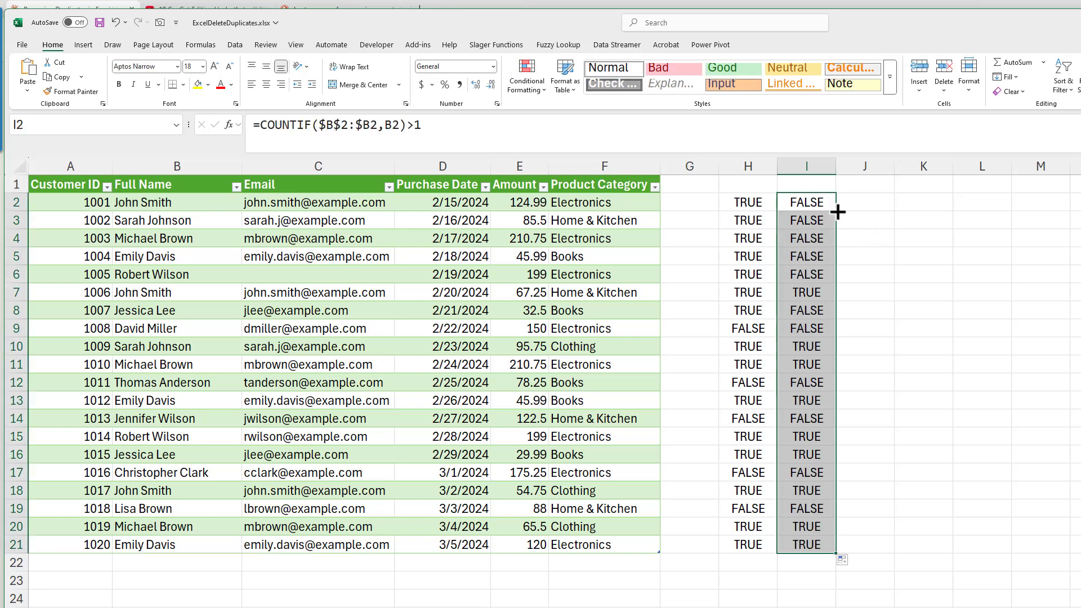
{"action": "left_click", "coordinate": [882, 217]}
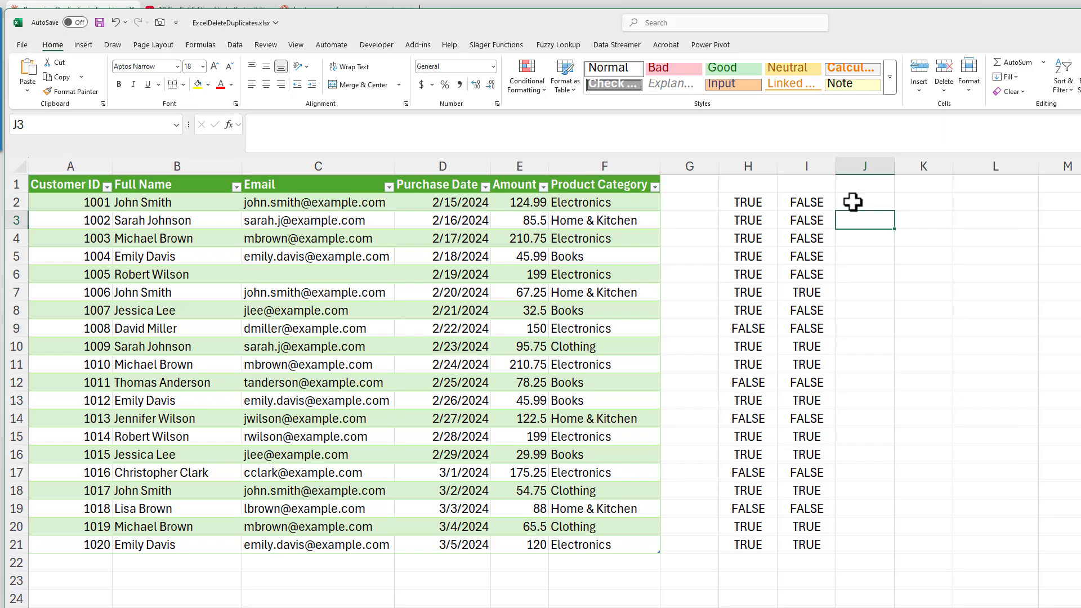
Begin an IF formula in cell J2 with the logical test COUNTIF($B$2:$B2,B2)>1.
{"action": "left_click", "coordinate": [852, 201]}
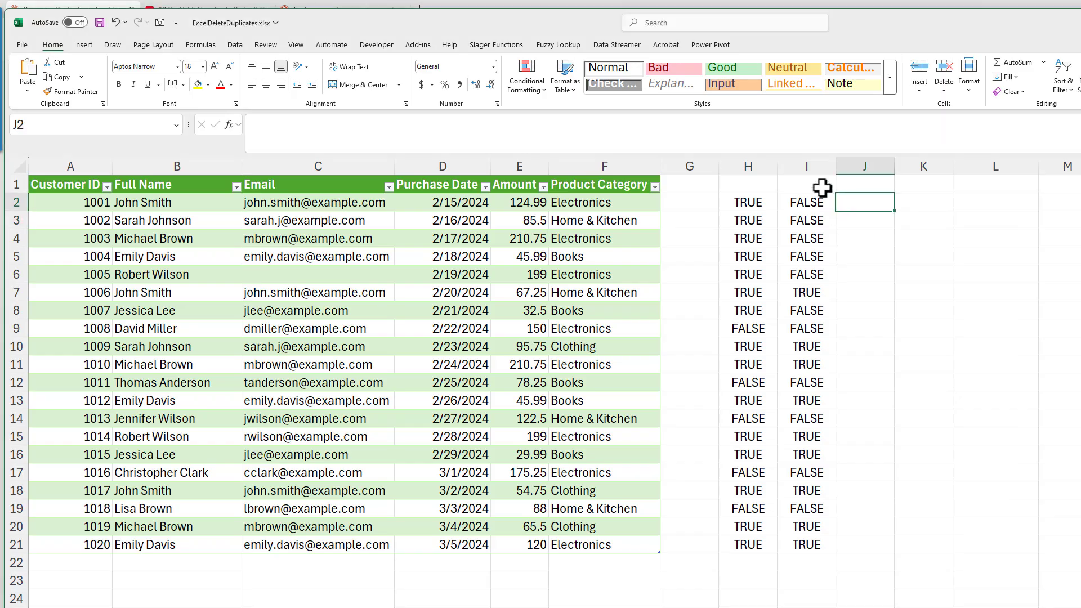
{"action": "type", "text": "="}
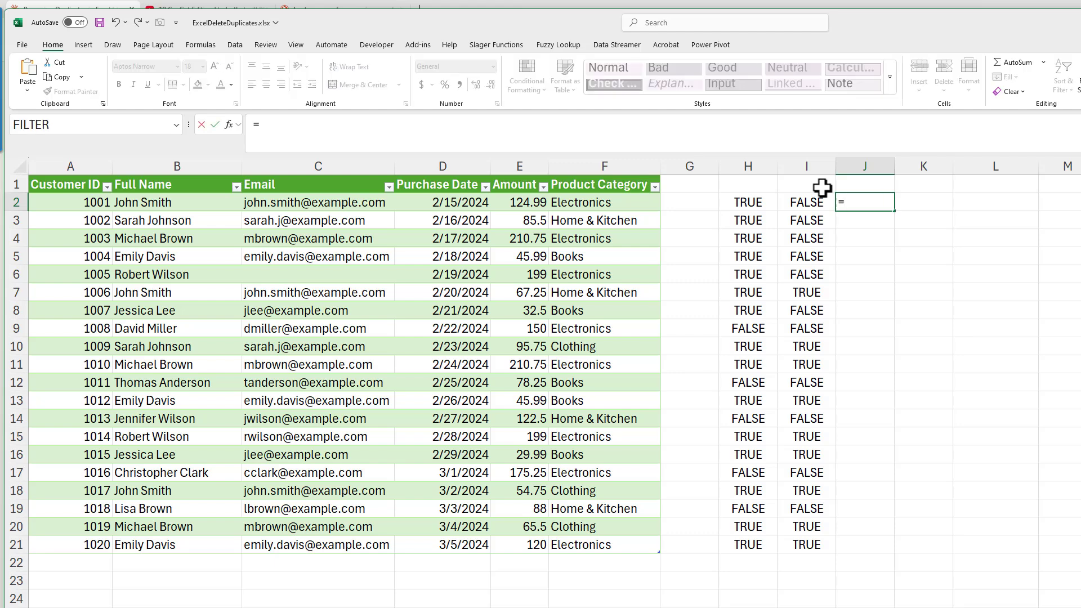
{"action": "type", "text": "if(count"}
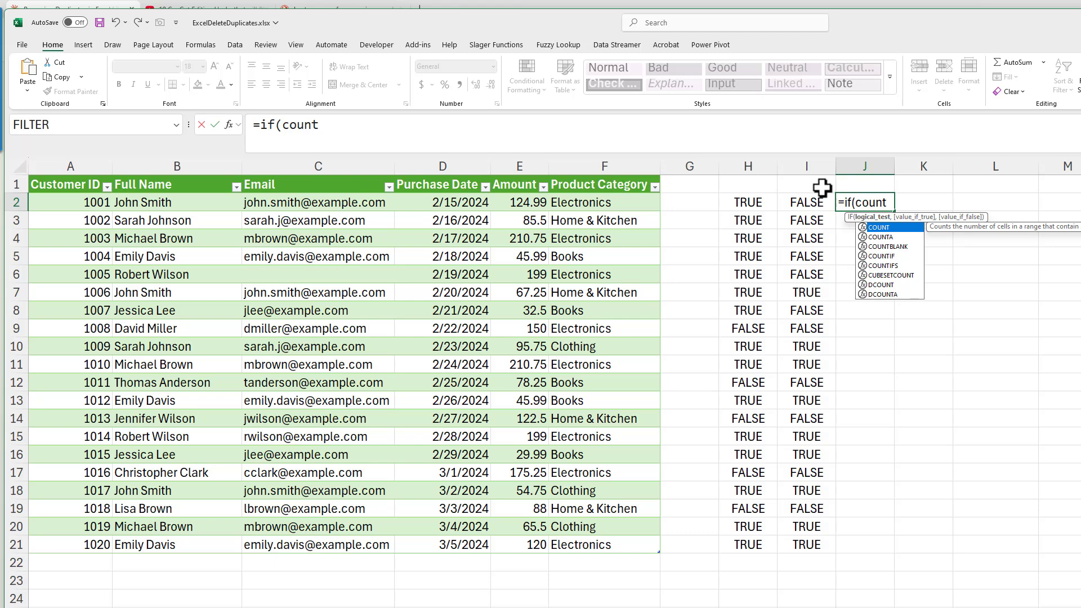
{"action": "key", "text": "Down"}
{"action": "key", "text": "Down"}
{"action": "key", "text": "Down"}
{"action": "key", "text": "Tab"}
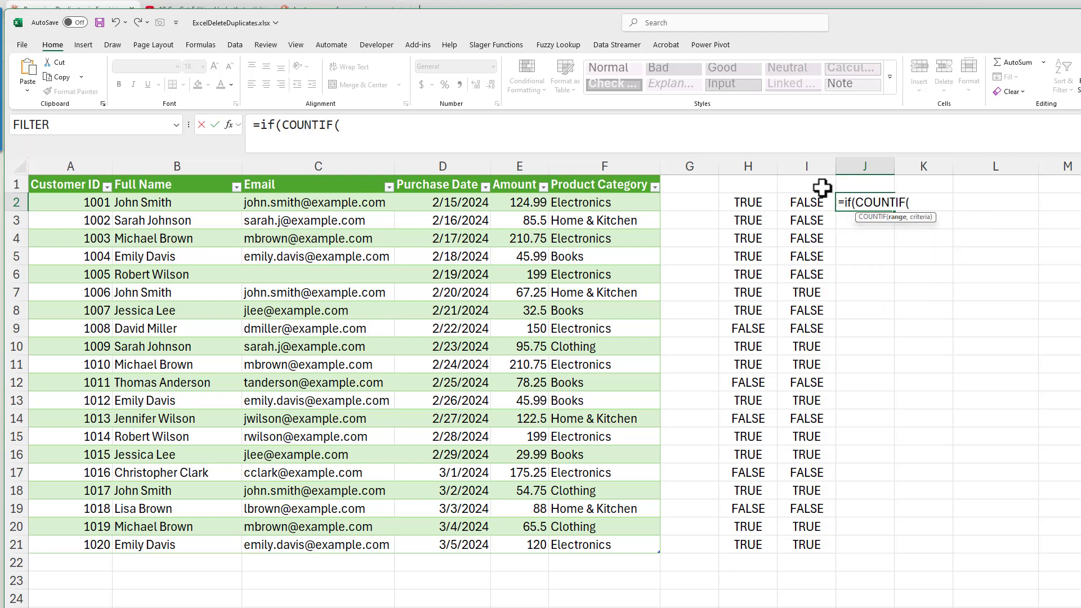
{"action": "type", "text": "("}
{"action": "key", "text": "BackSpace"}
{"action": "type", "text": "B"}
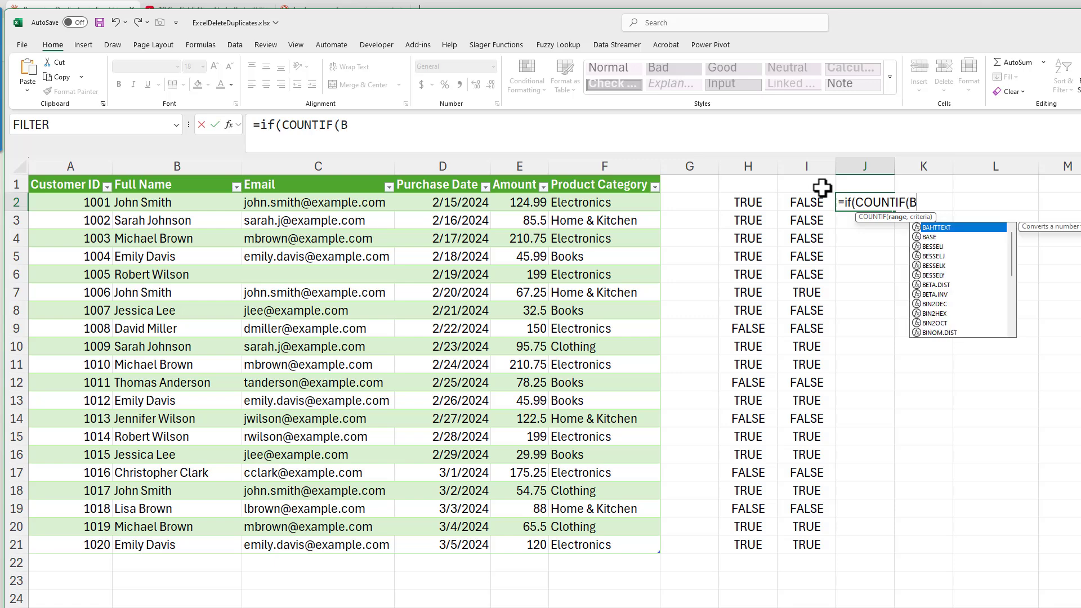
{"action": "key", "text": "BackSpace"}
{"action": "type", "text": "$"}
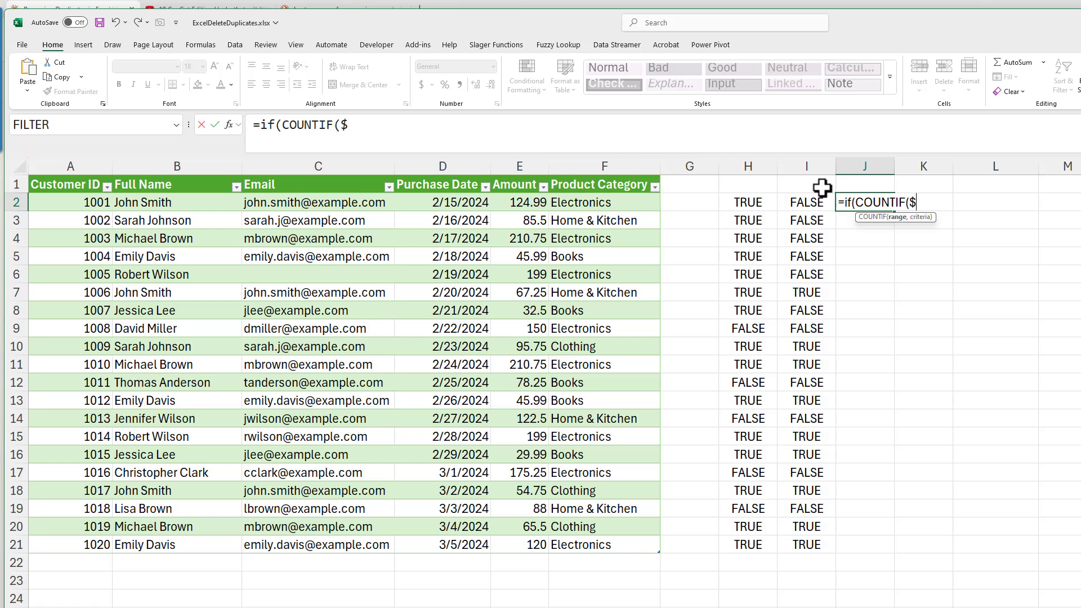
{"action": "type", "text": "B$1"}
{"action": "key", "text": "BackSpace"}
{"action": "type", "text": "2"}
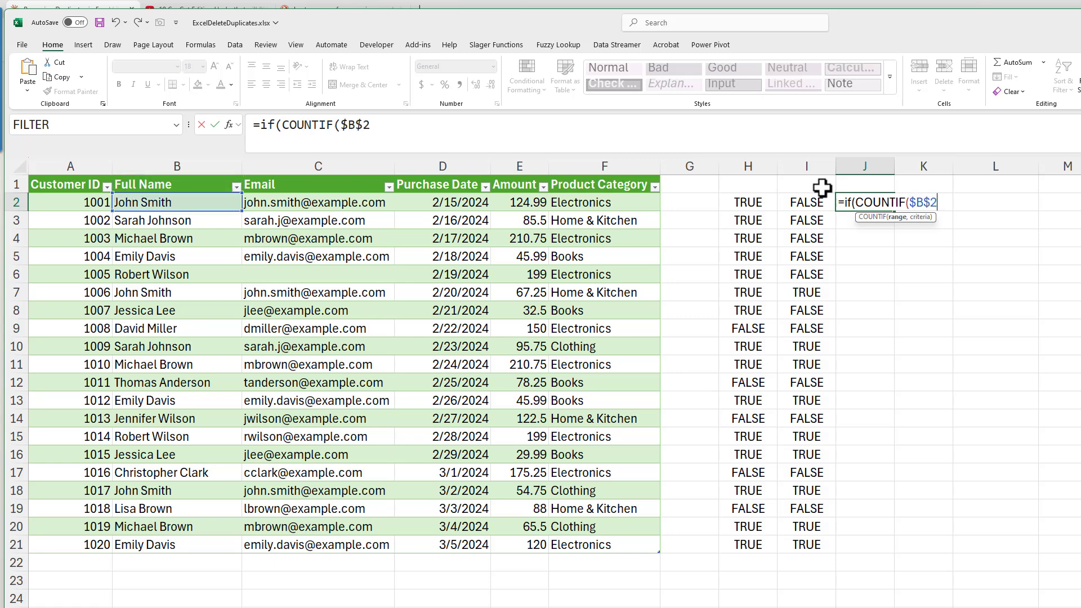
{"action": "type", "text": ":$B2,B2)>"}
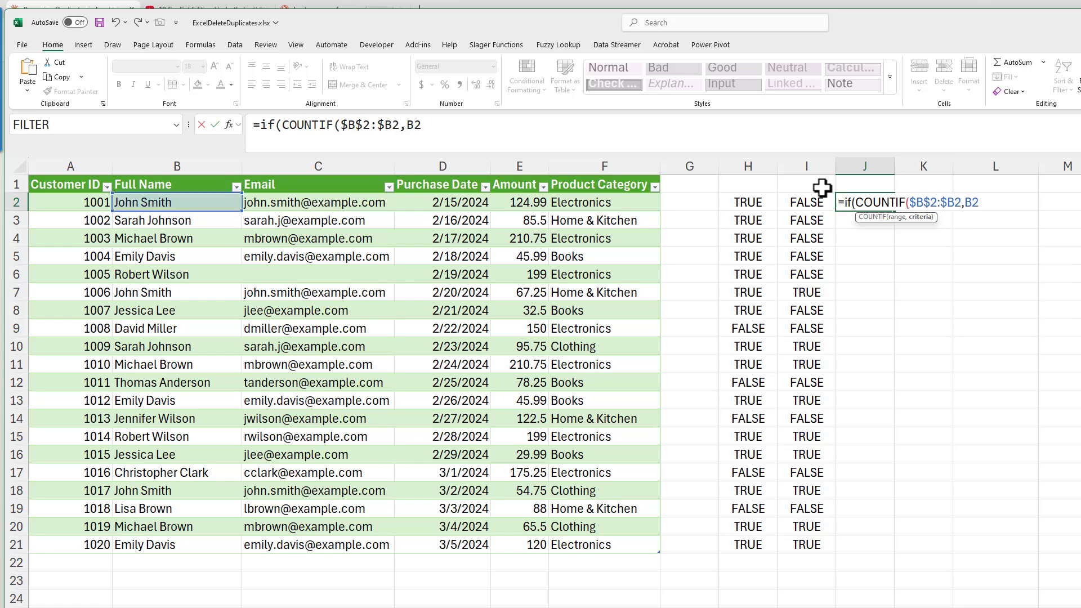
{"action": "type", "text": "1"}
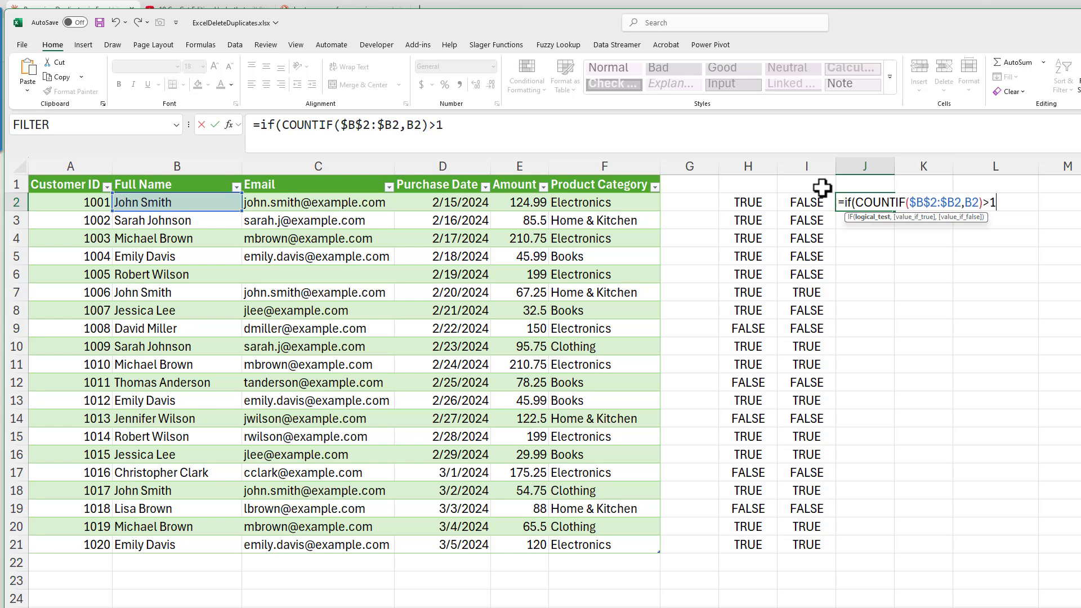
Complete the J2 IF formula so it returns "Duplicate" when the test is true and "Unique" otherwise.
{"action": "type", "text": ",\"Duplicate\","}
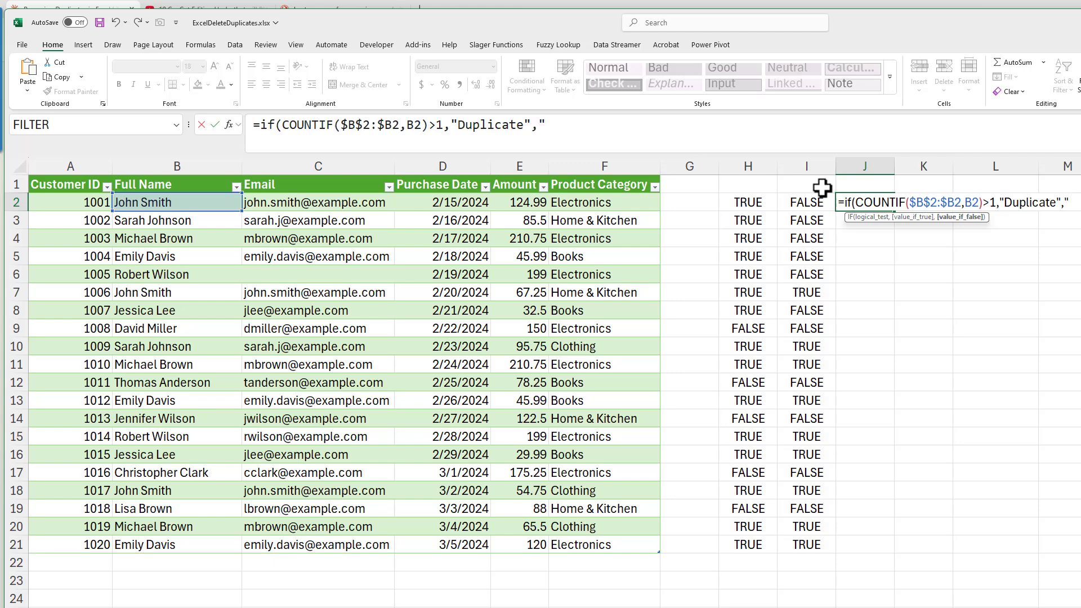
{"action": "type", "text": "\"Unique\")"}
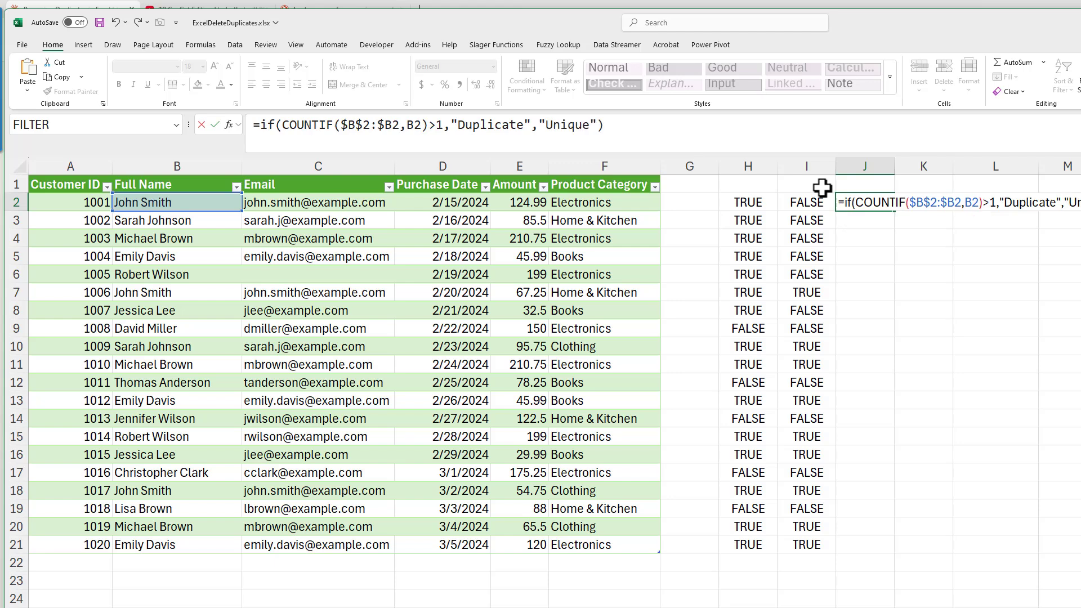
{"action": "key", "text": "Return"}
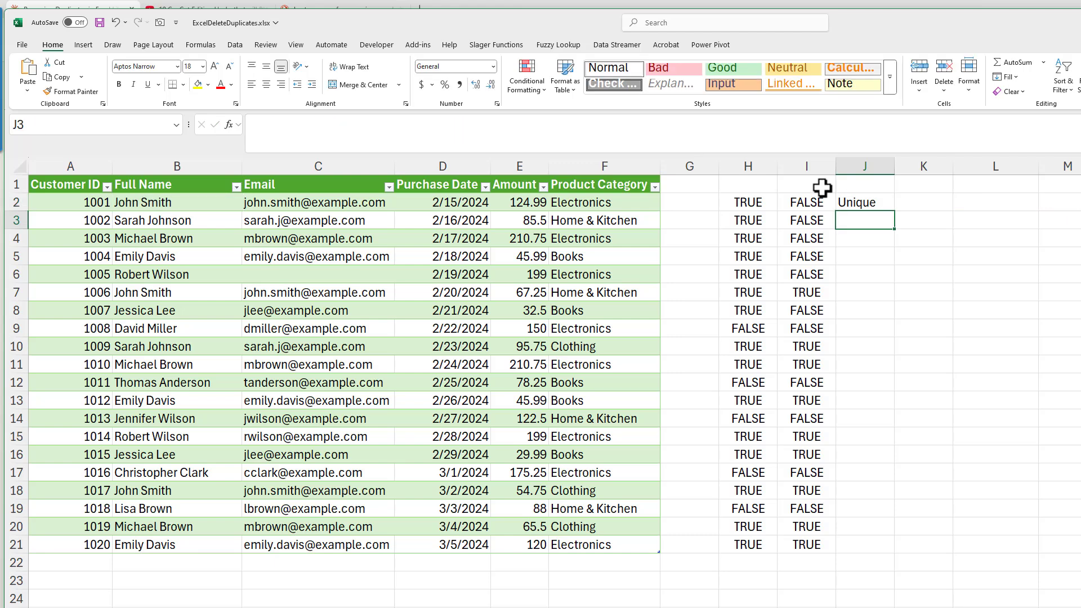
Fill the J2 Duplicate/Unique label formula down through J21.
{"action": "left_click", "coordinate": [867, 203]}
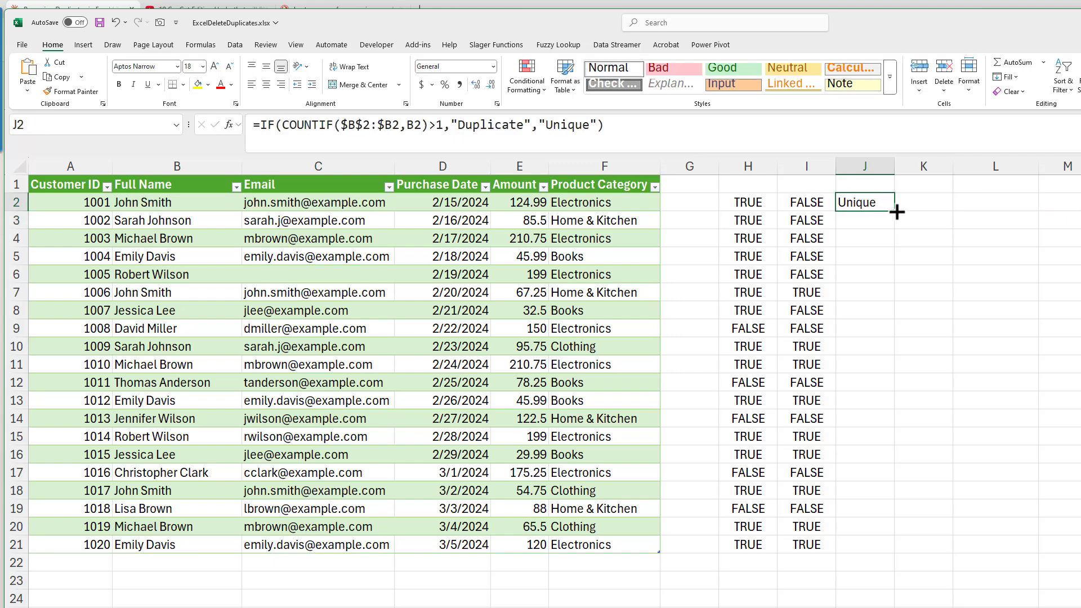
{"action": "double_click", "coordinate": [898, 212]}
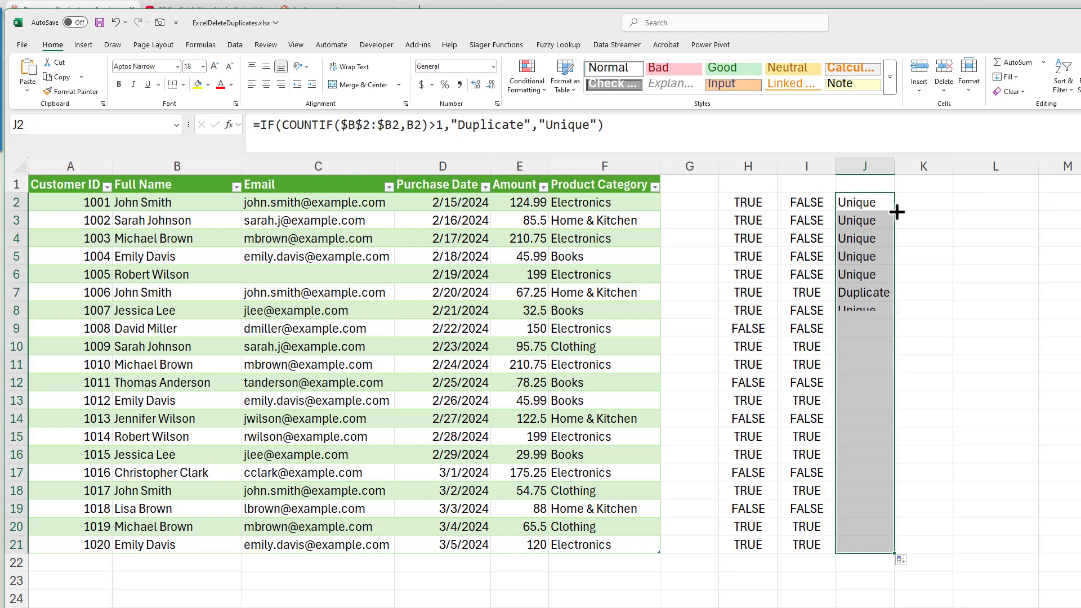
{"action": "left_click", "coordinate": [982, 258]}
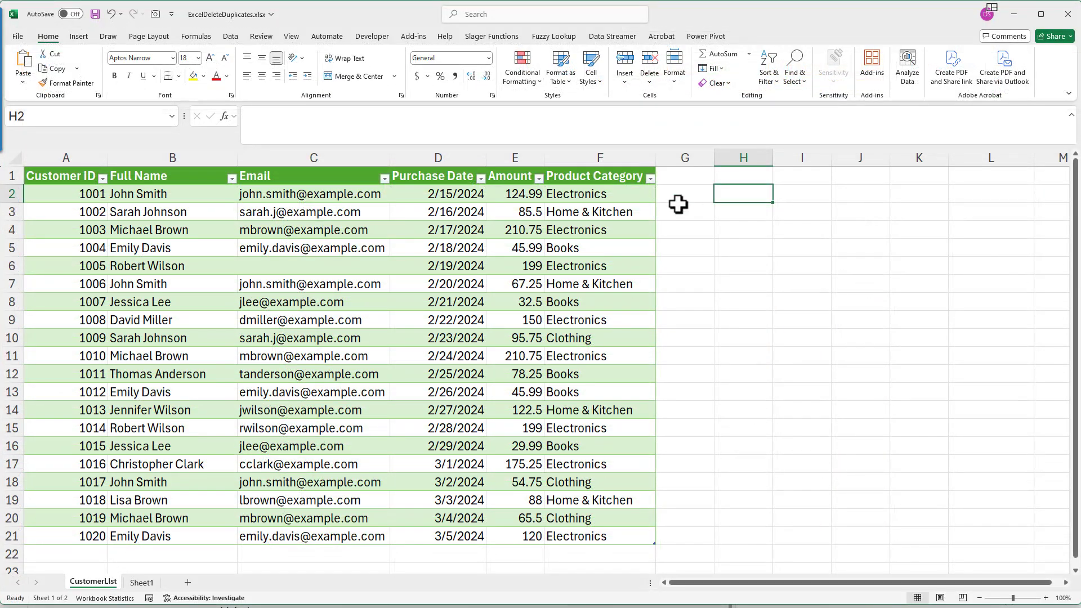
Begin a COUNTIFS formula in cell H2 with the Email range C2:C21 and criterion C2.
{"action": "type", "text": "=coun"}
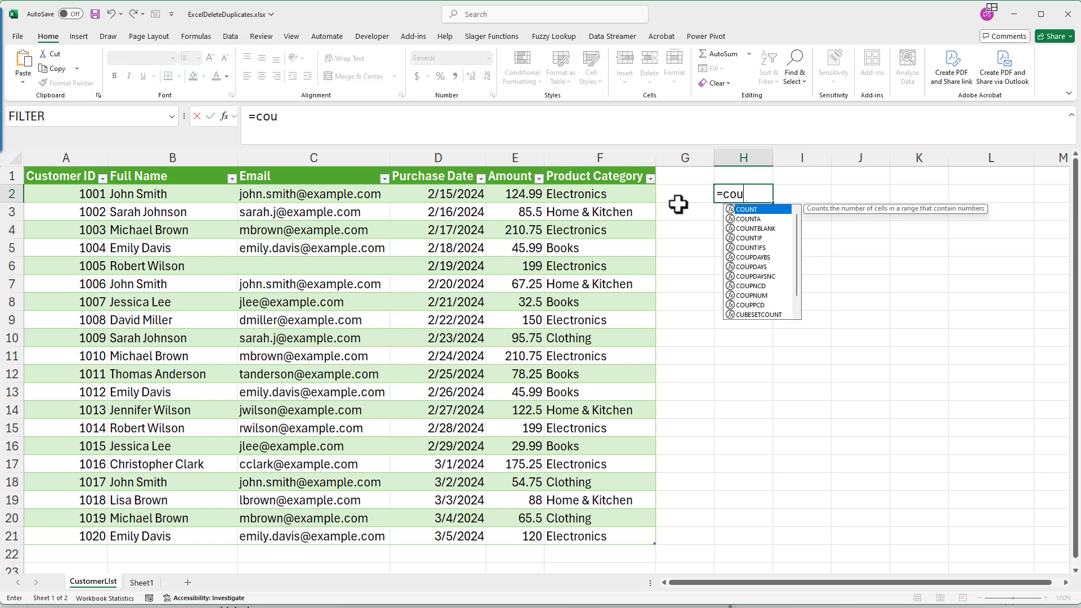
{"action": "key", "text": "Down"}
{"action": "key", "text": "Down"}
{"action": "key", "text": "Down"}
{"action": "key", "text": "Down"}
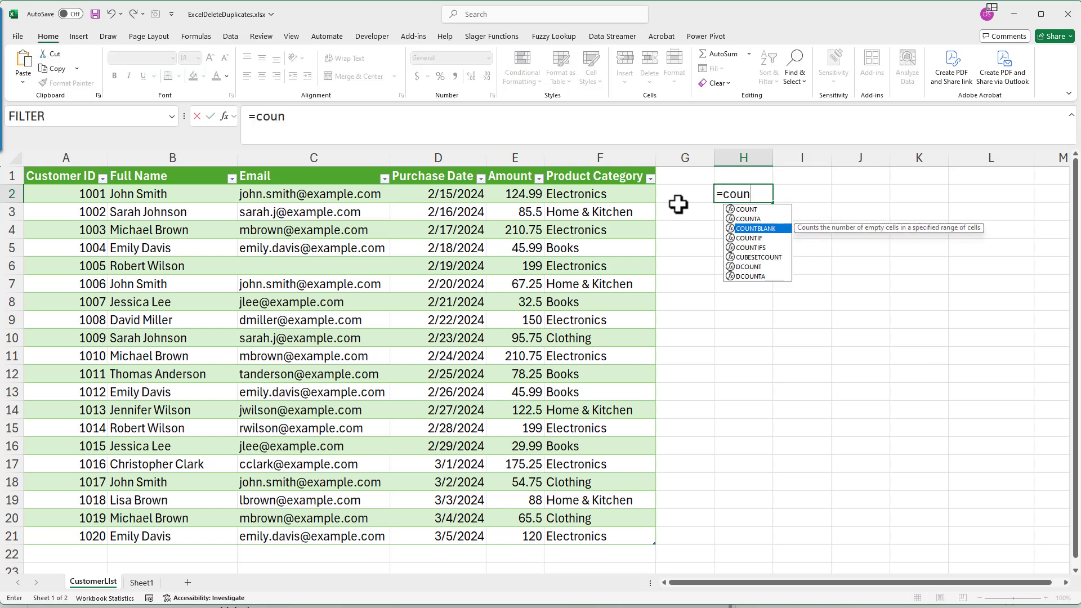
{"action": "key", "text": "Tab"}
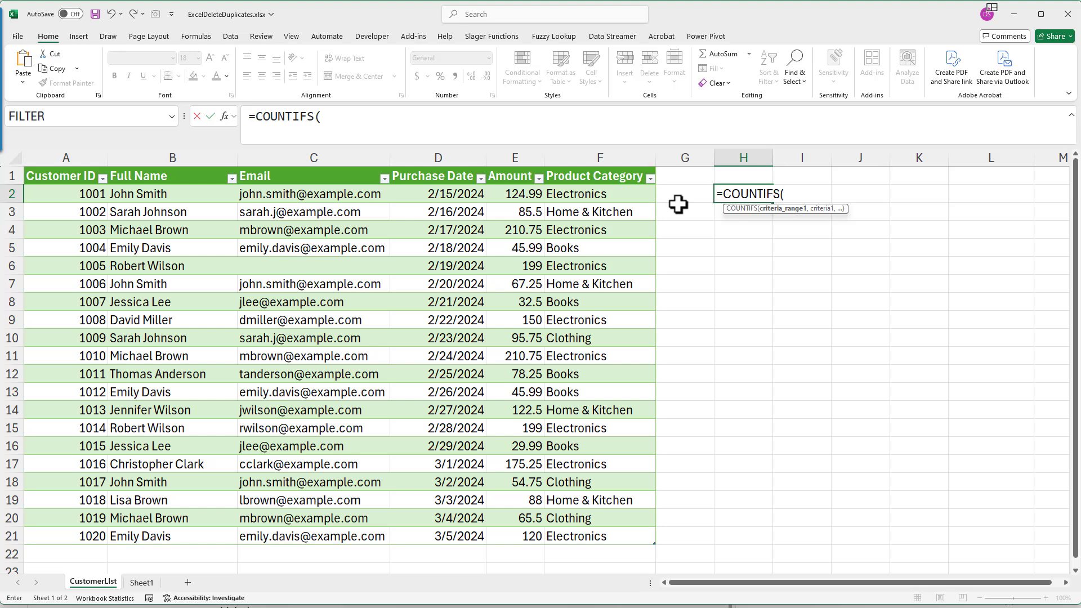
{"action": "type", "text": "c2:c"}
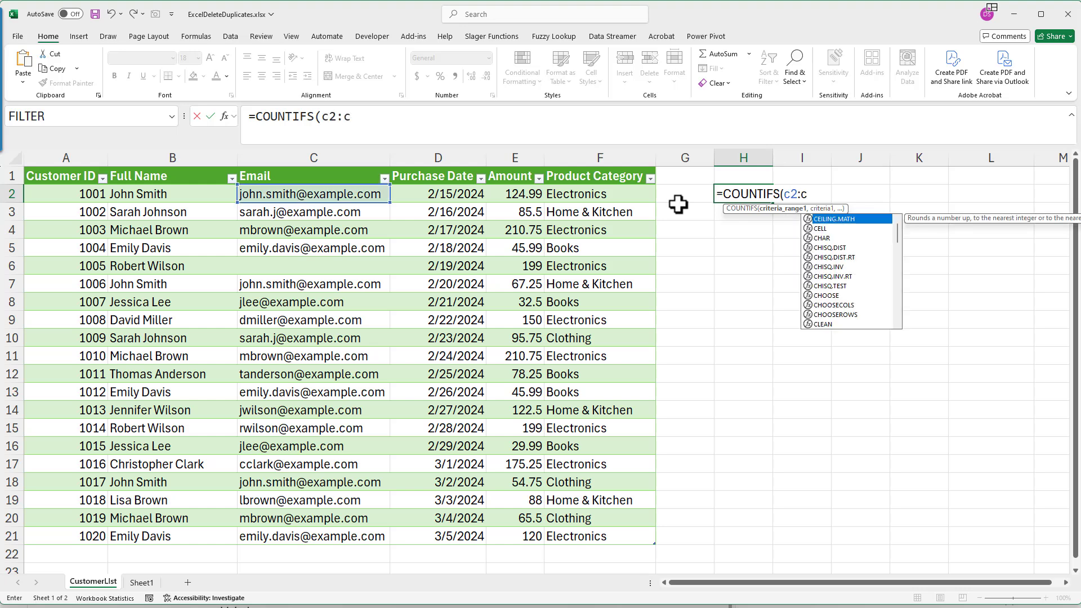
{"action": "type", "text": "21,"}
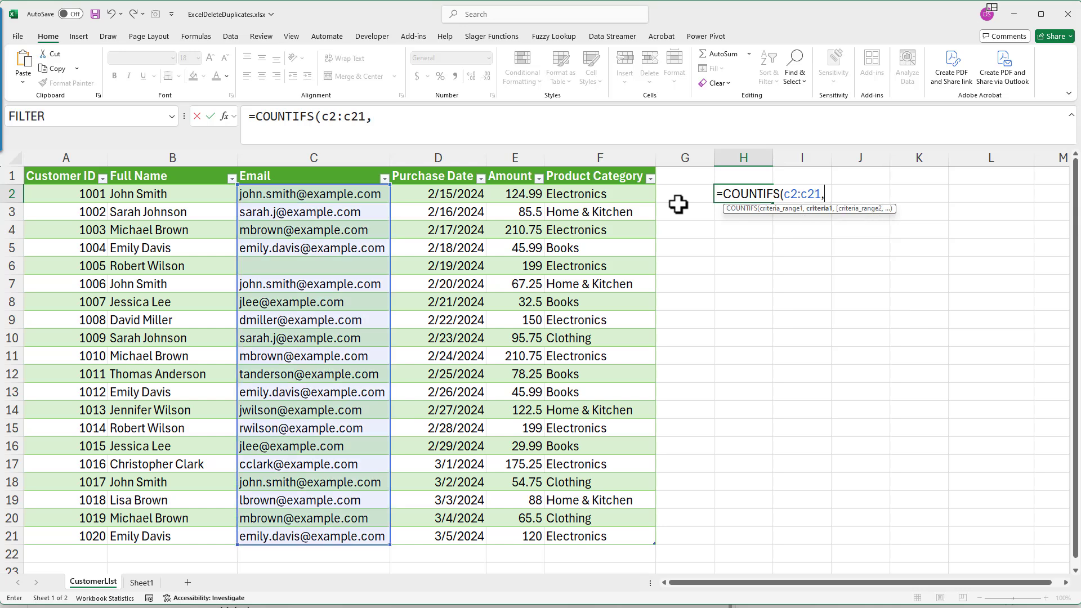
{"action": "type", "text": "C2"}
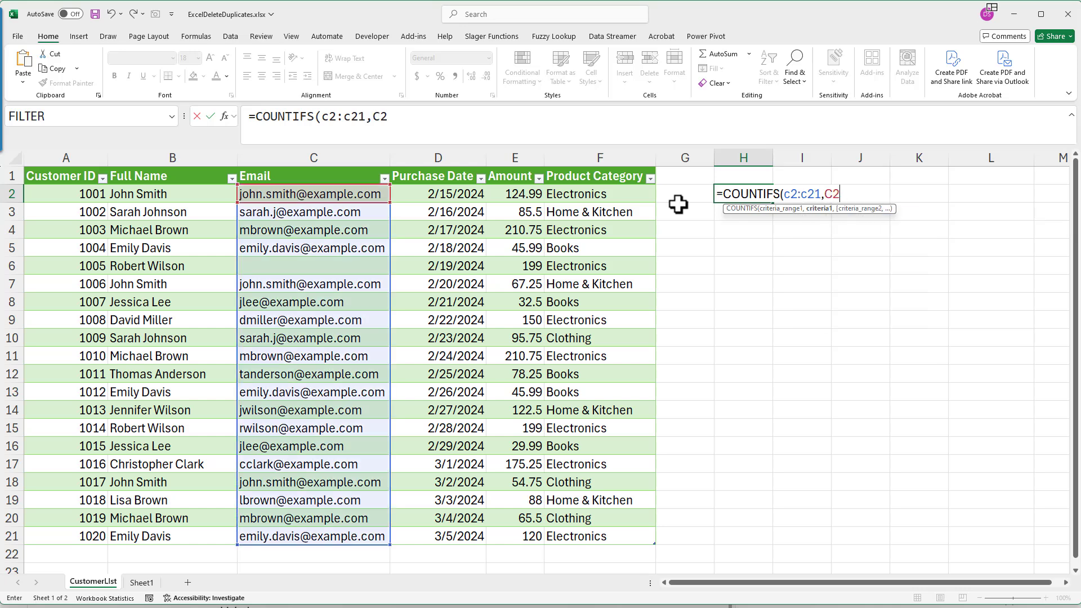
Add the Product Category range F2:F21 with criterion F2 to the H2 COUNTIFS formula, and test whether the count is >1.
{"action": "type", "text": ",F2:"}
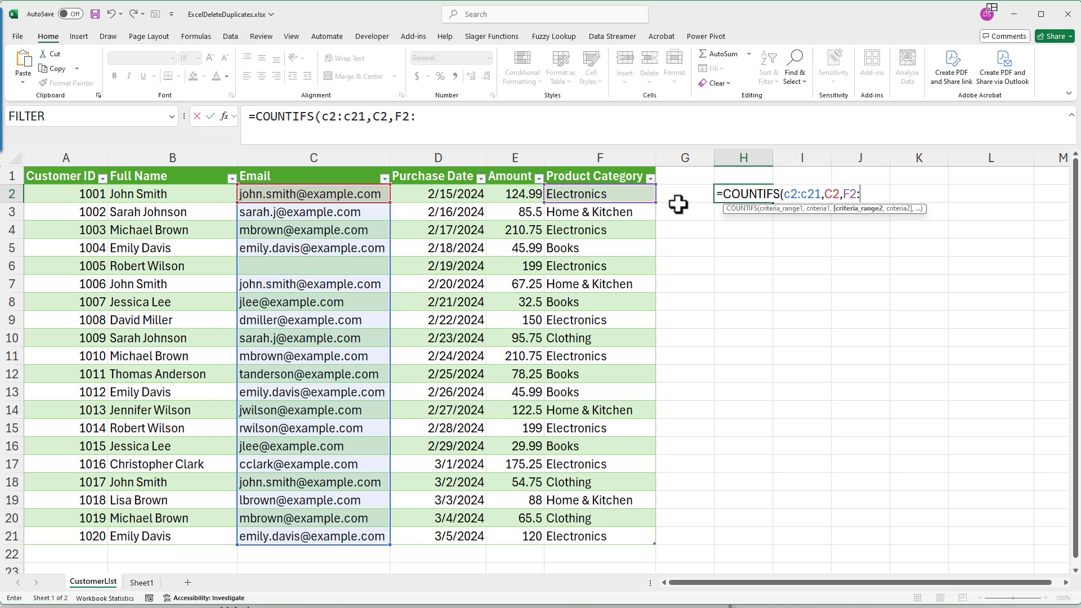
{"action": "type", "text": "F21"}
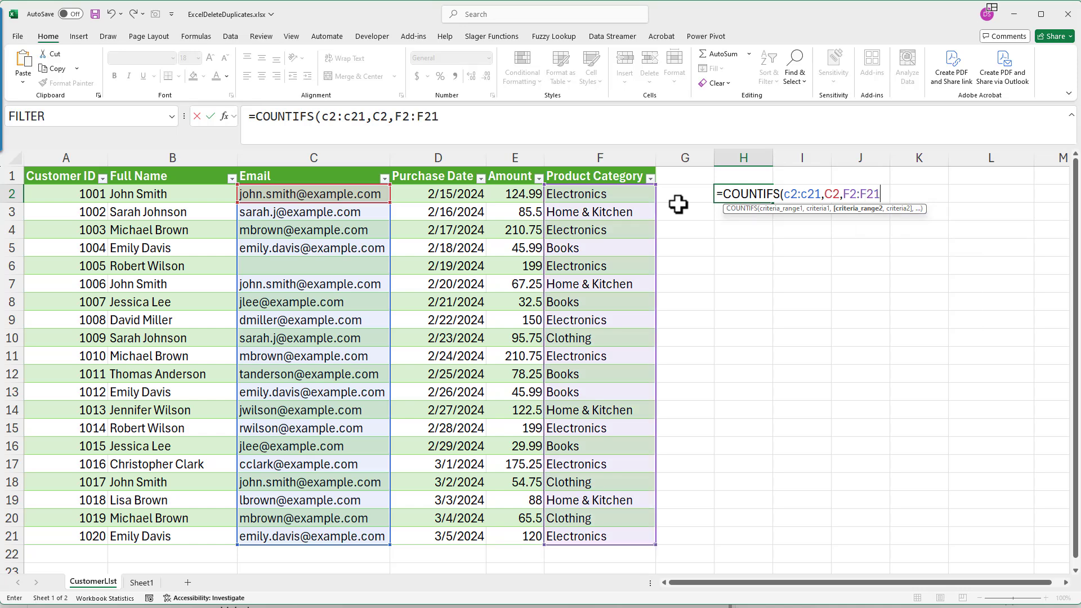
{"action": "type", "text": ",F"}
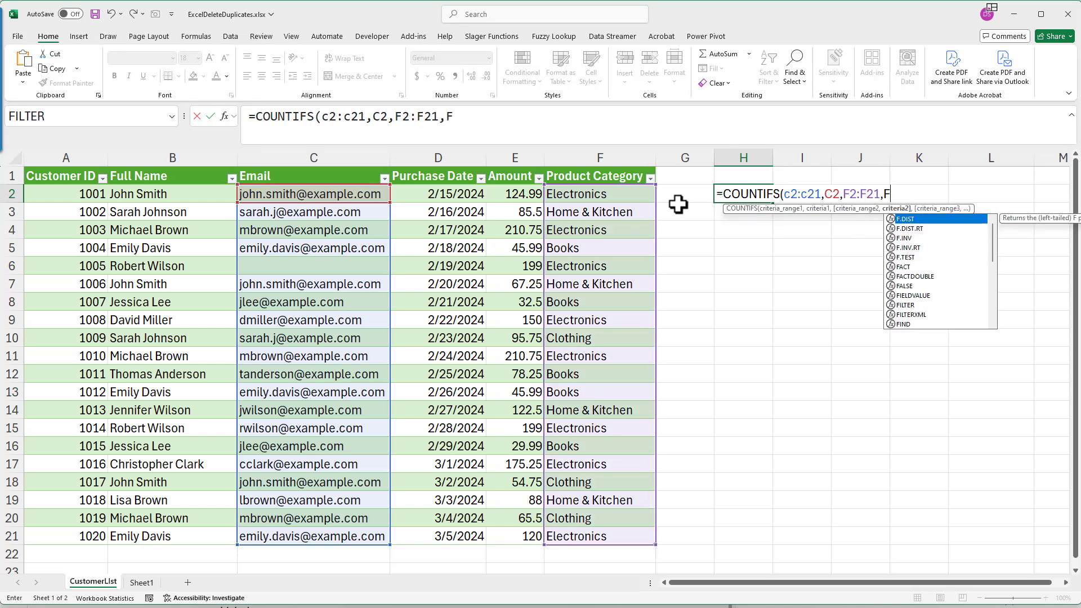
{"action": "type", "text": "2)>1"}
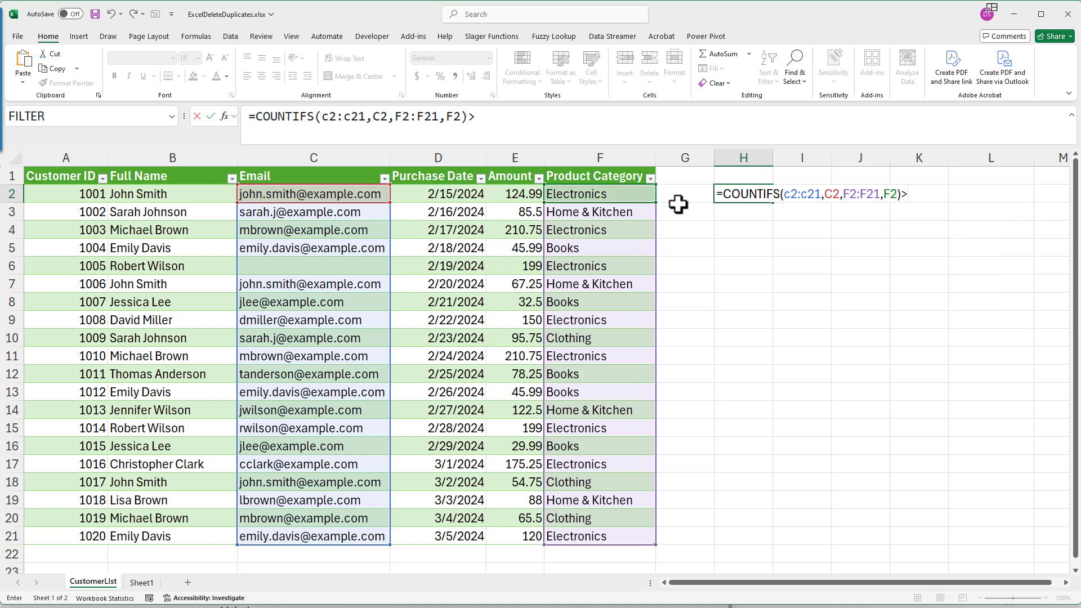
Make both COUNTIFS ranges in the H2 formula absolute, as $C$2:$C$21 and $F$2:$F$21.
{"action": "left_click", "coordinate": [790, 193]}
{"action": "left_click_drag", "start_coordinate": [785, 194], "coordinate": [822, 196]}
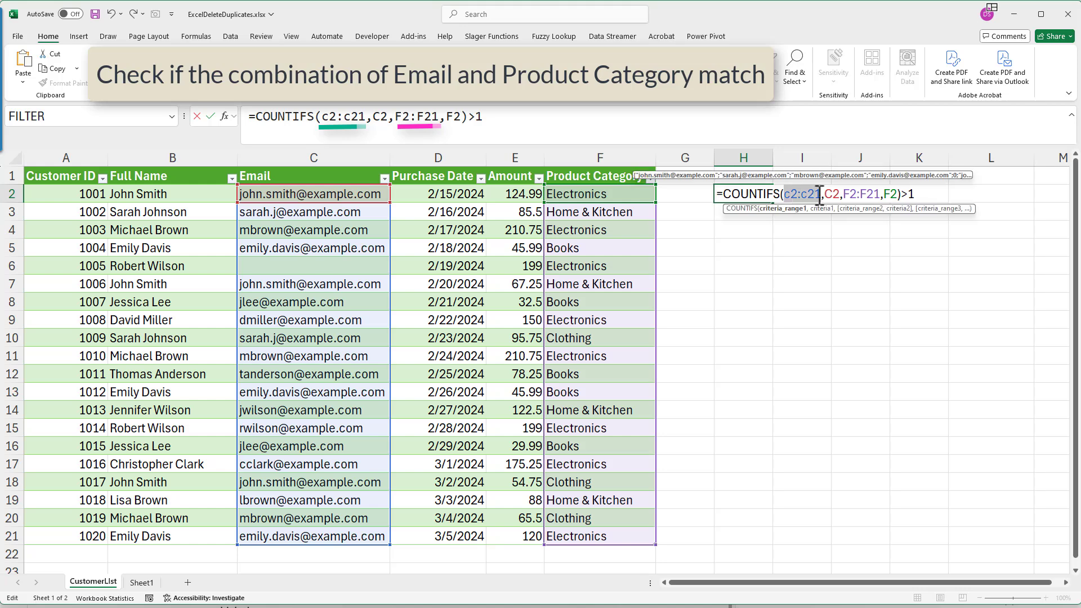
{"action": "key", "text": "F4"}
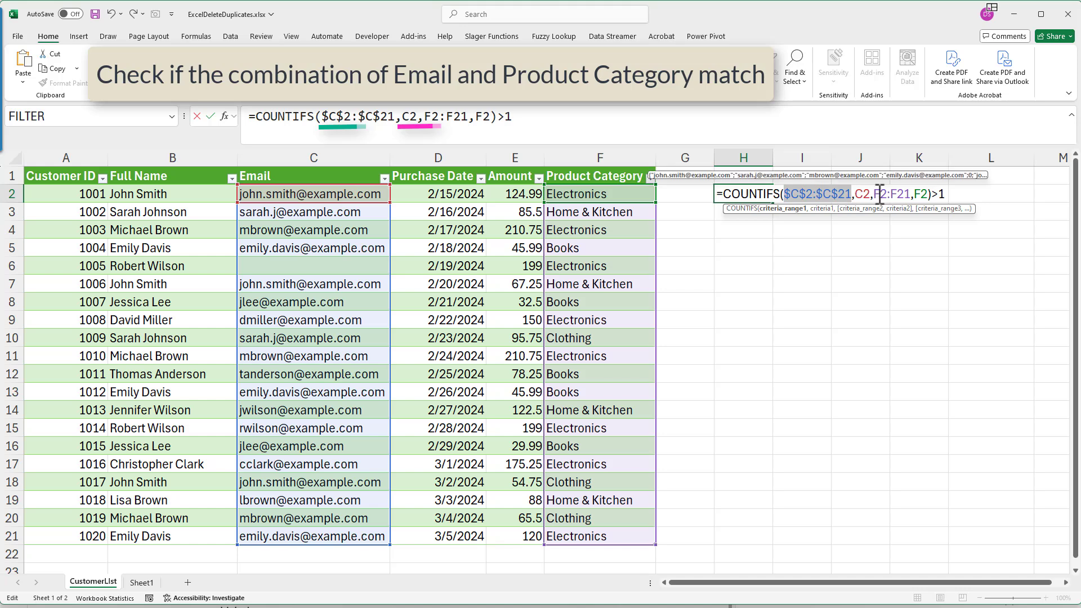
{"action": "left_click_drag", "start_coordinate": [873, 194], "coordinate": [912, 194]}
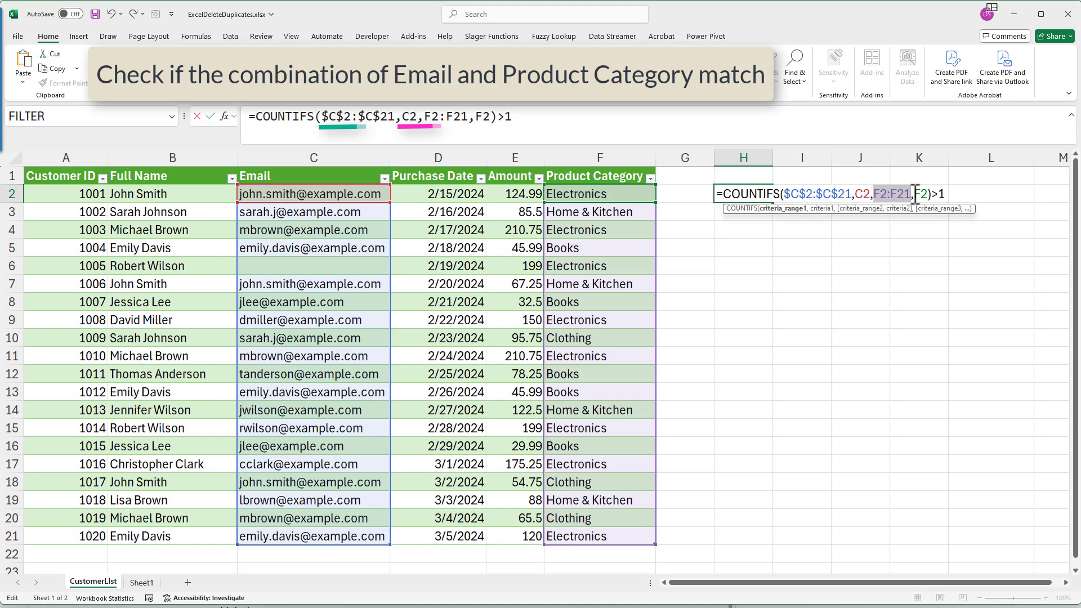
{"action": "key", "text": "F4"}
Lock the criteria columns as $C2 and $F2 in the H2 COUNTIFS formula and enter it.
{"action": "left_click", "coordinate": [860, 194]}
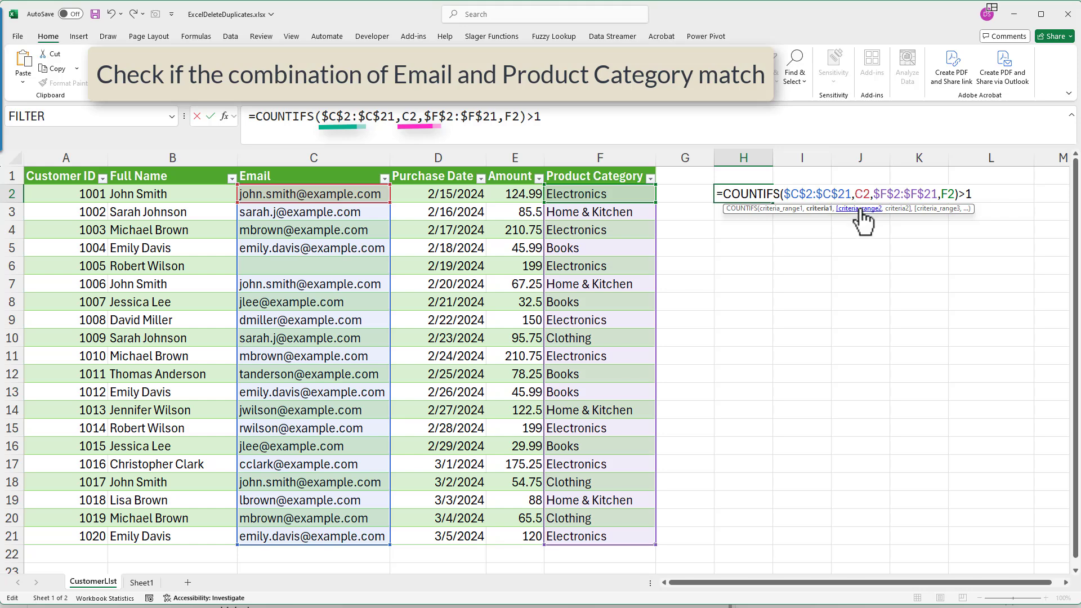
{"action": "type", "text": "$"}
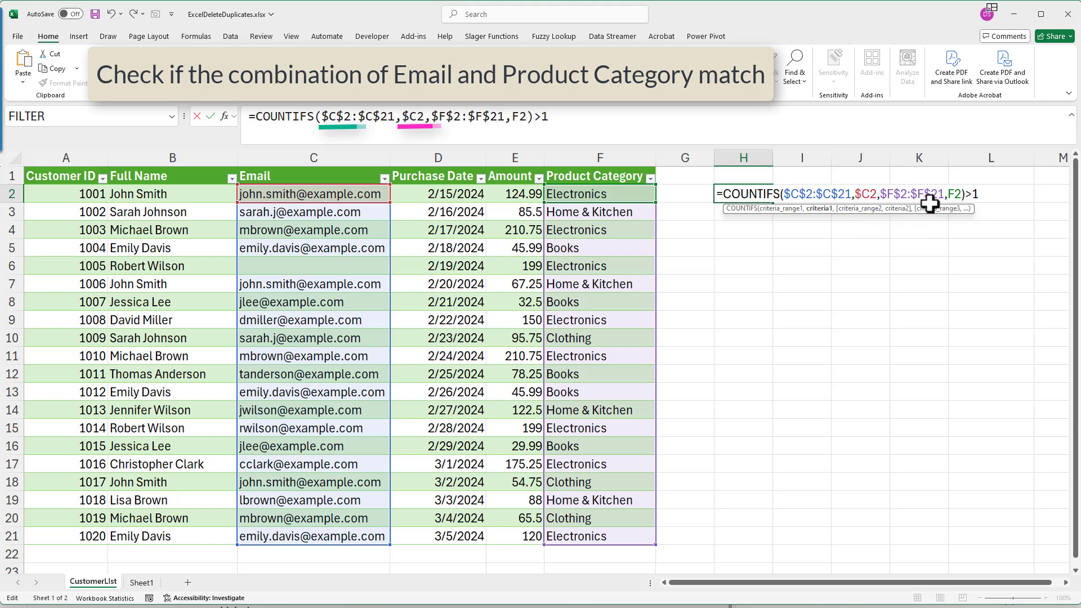
{"action": "left_click", "coordinate": [952, 194]}
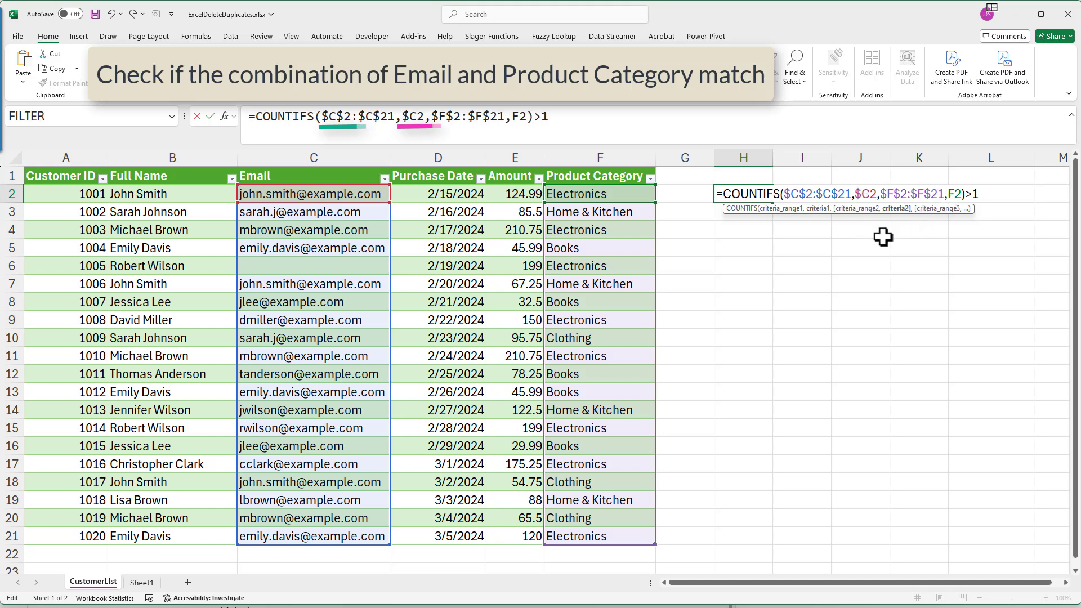
{"action": "type", "text": "$"}
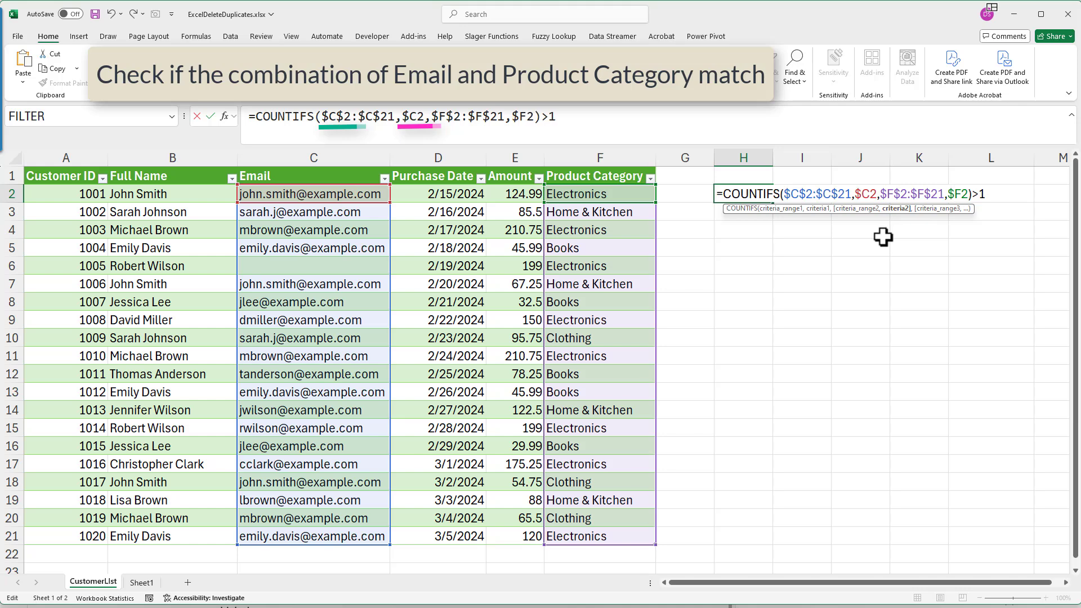
{"action": "left_click", "coordinate": [997, 198]}
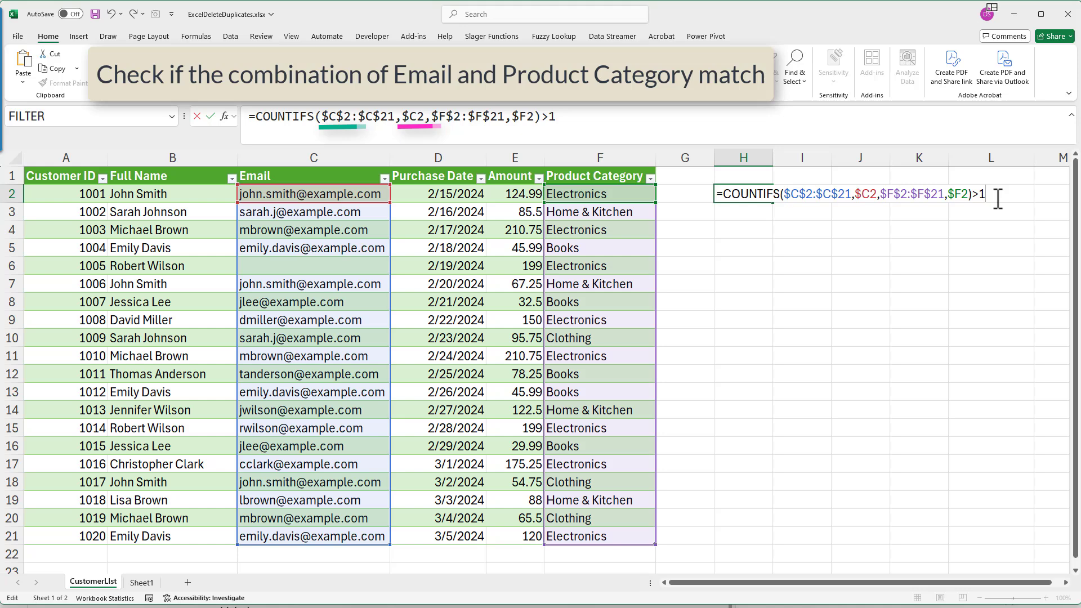
{"action": "key", "text": "shift+Return"}
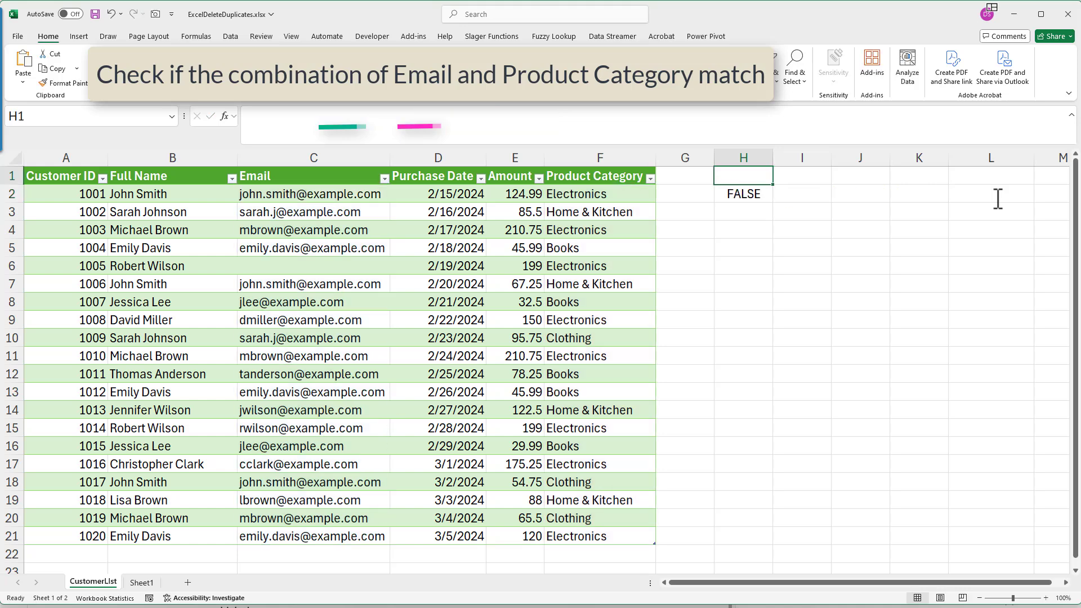
Fill the H2 COUNTIFS duplicate test down through H21.
{"action": "left_click", "coordinate": [756, 197]}
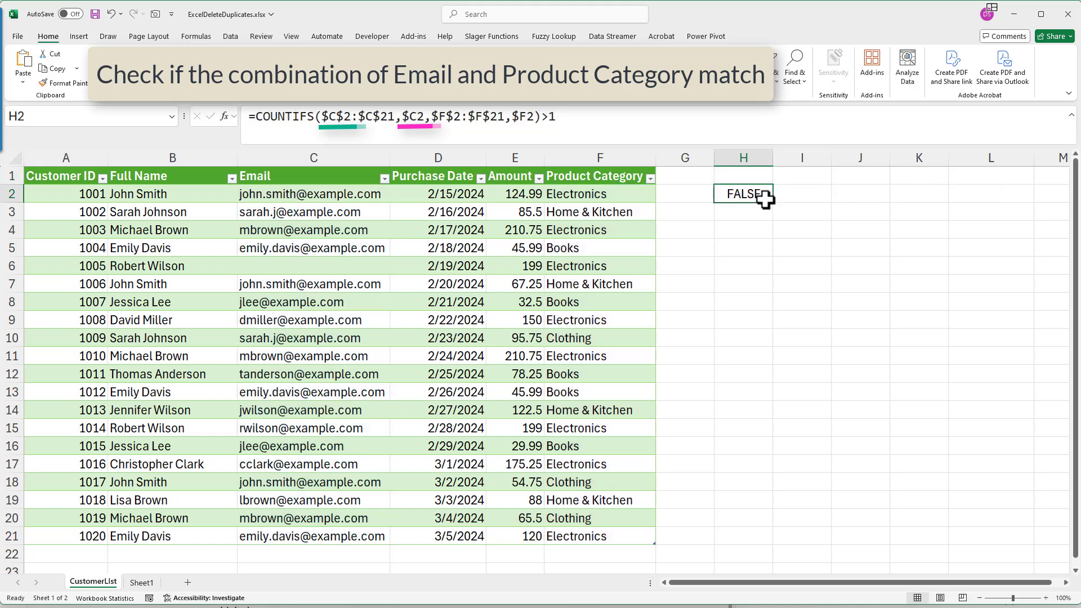
{"action": "left_click_drag", "start_coordinate": [775, 205], "coordinate": [788, 545]}
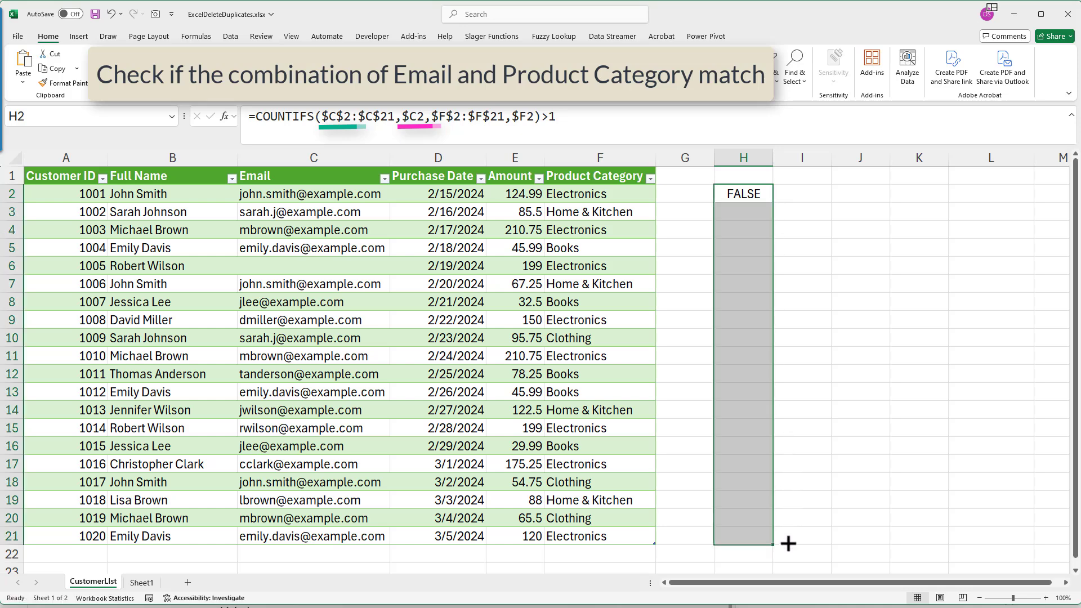
{"action": "left_click", "coordinate": [870, 495]}
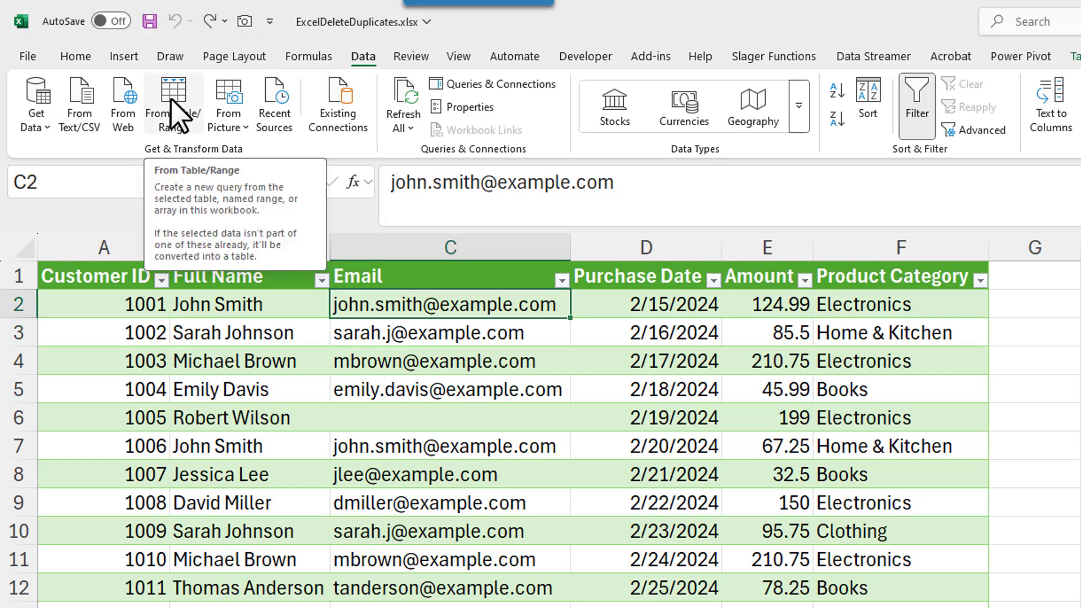
Load the customer table into the Power Query Editor and remove duplicate rows based on the Email column.
{"action": "left_click", "coordinate": [172, 100]}
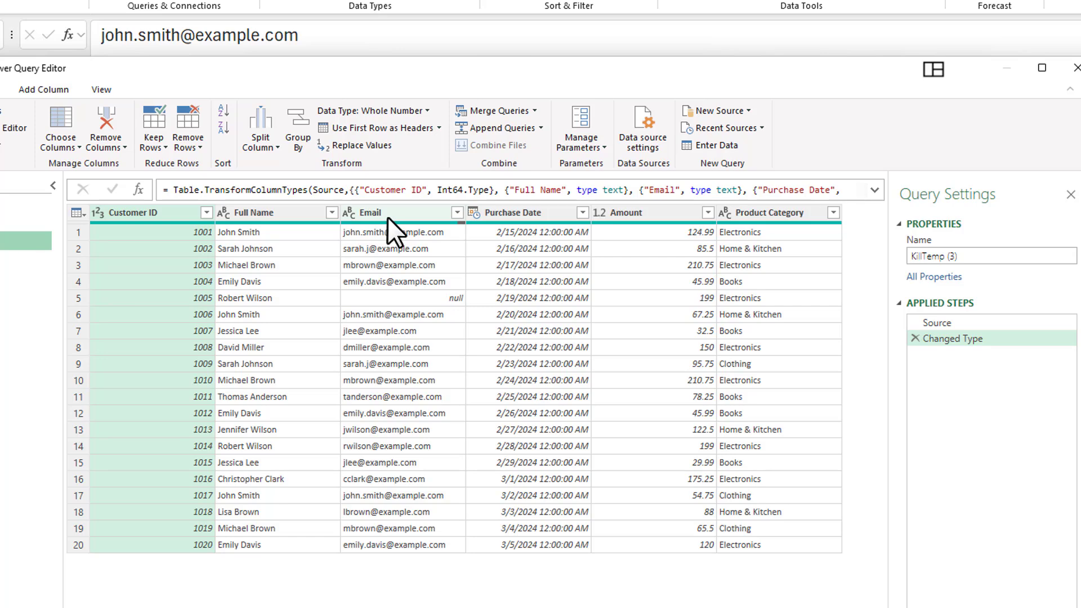
{"action": "right_click", "coordinate": [387, 214]}
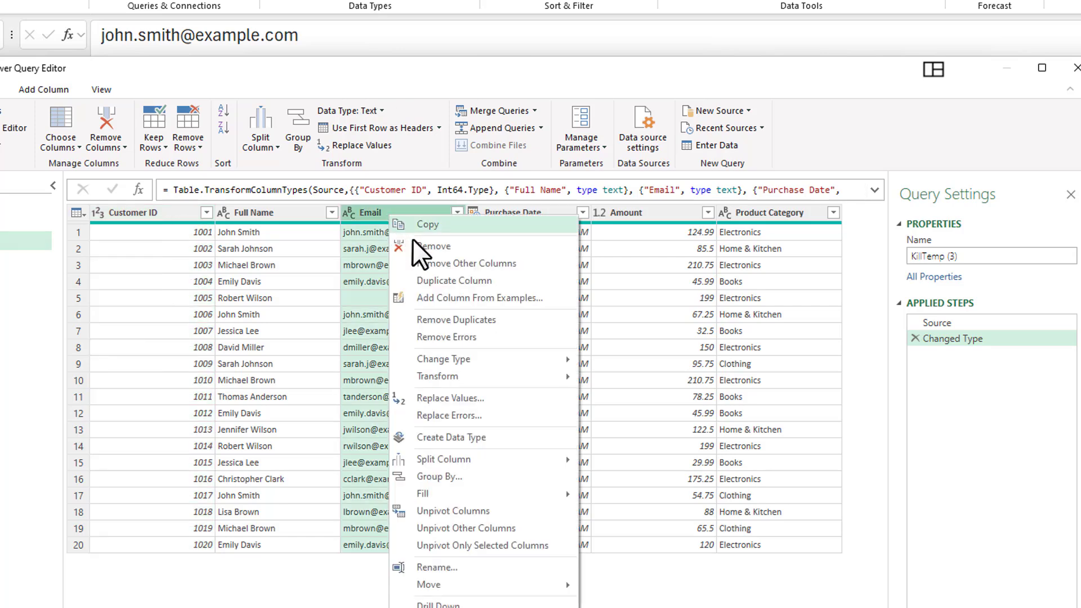
{"action": "left_click", "coordinate": [450, 315]}
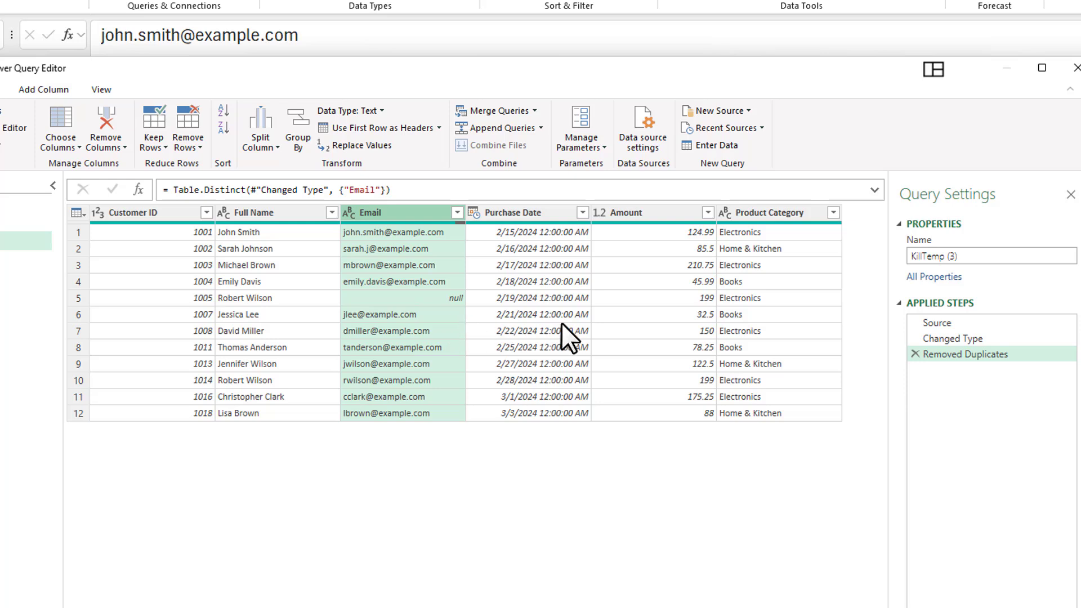
Delete the Removed Duplicates query step and remove duplicate rows based on the Product Category column instead.
{"action": "left_click", "coordinate": [913, 354]}
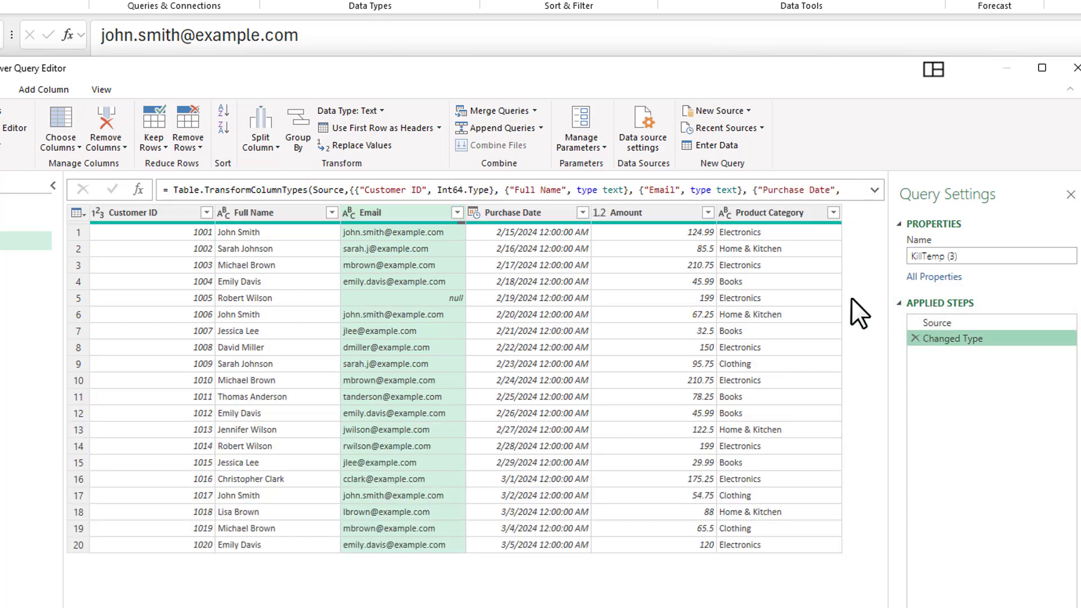
{"action": "right_click", "coordinate": [770, 210]}
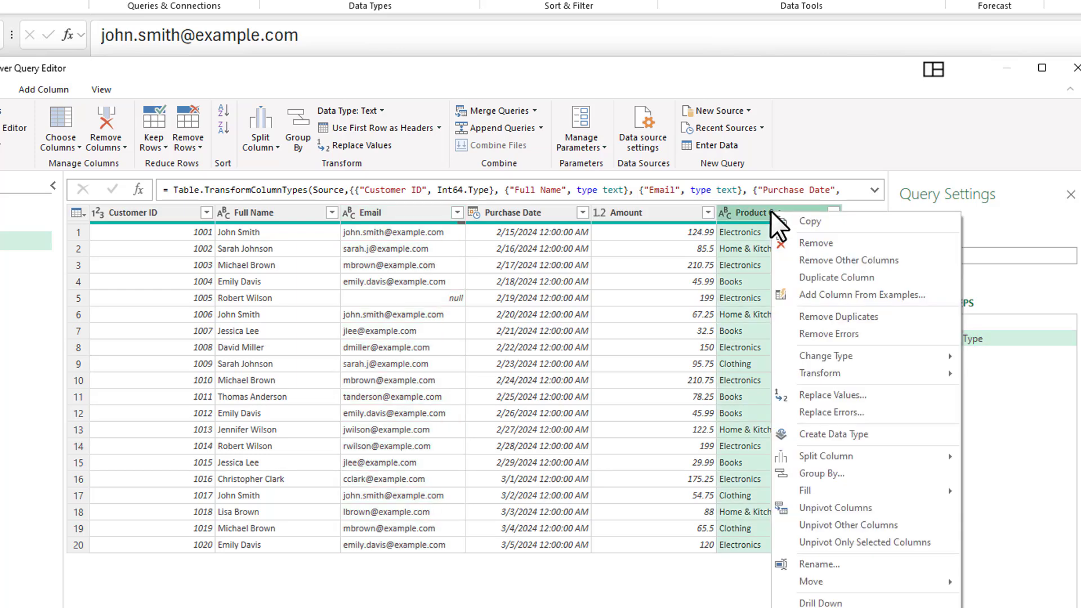
{"action": "left_click", "coordinate": [822, 316]}
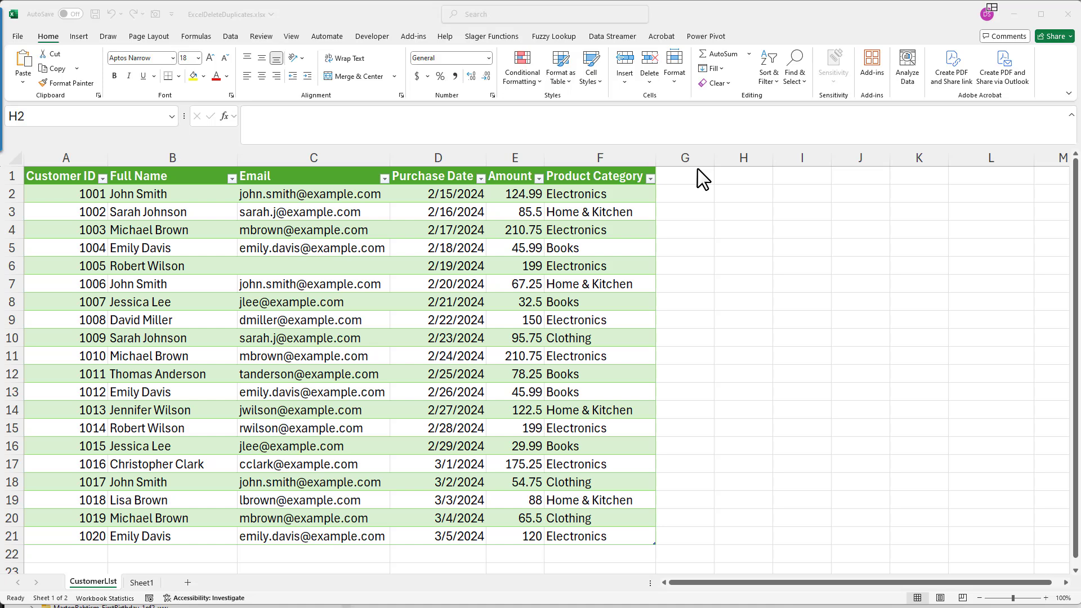
Open the Fuzzy Lookup add-in in the customer workbook.
{"action": "left_click", "coordinate": [552, 35]}
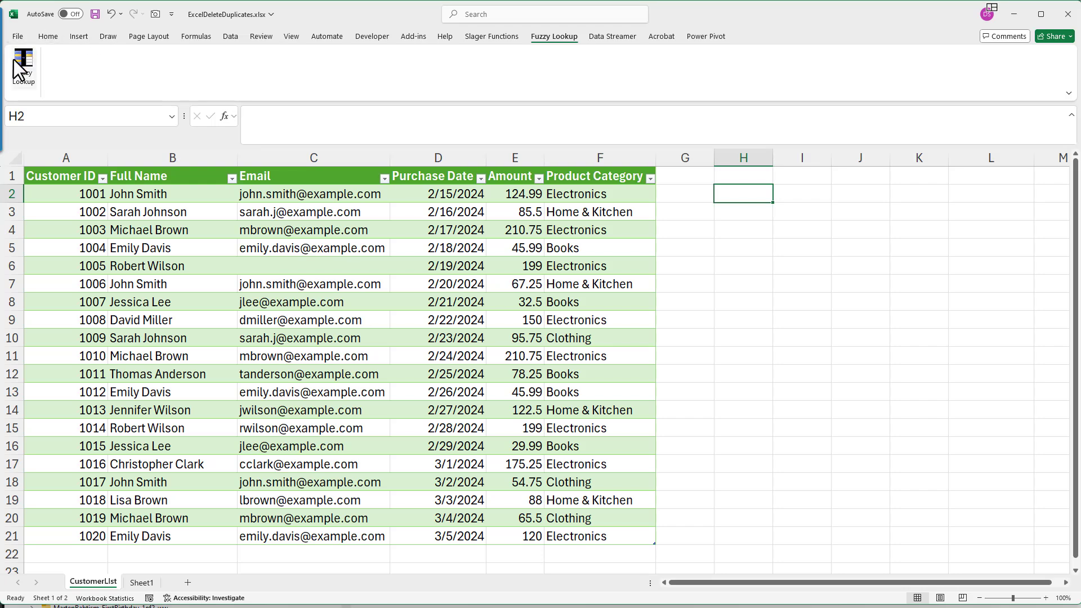
{"action": "left_click", "coordinate": [14, 60]}
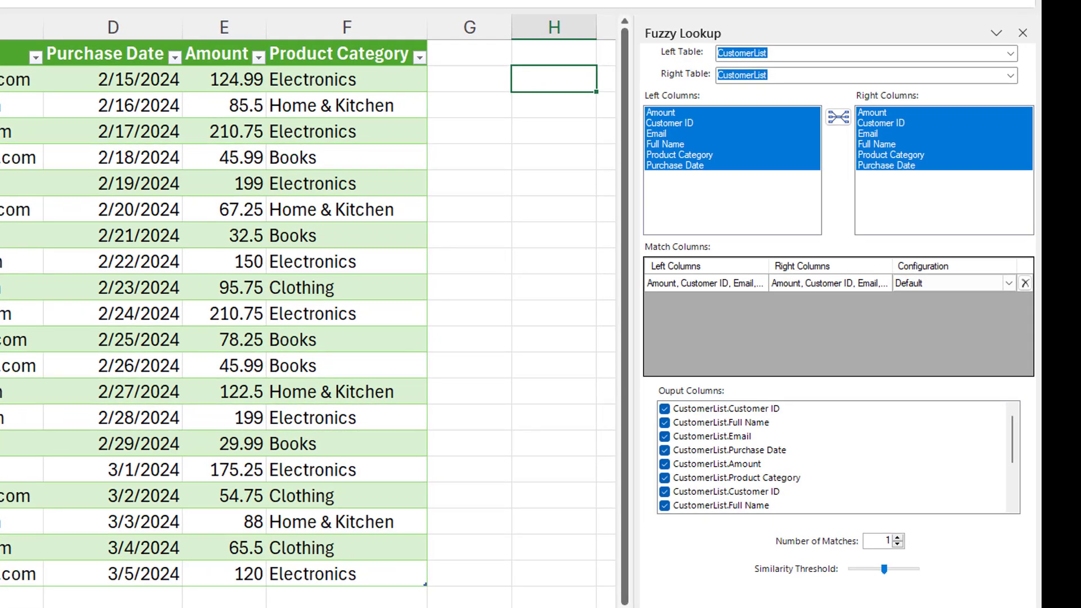